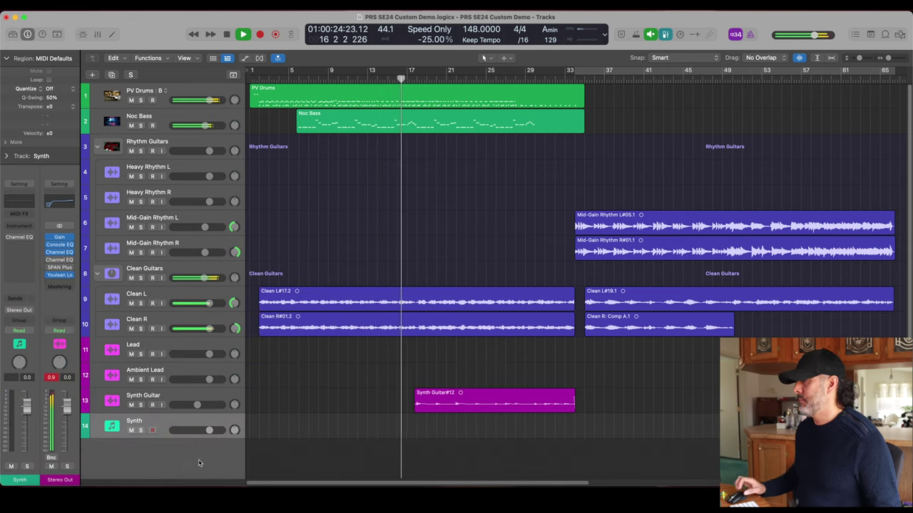
- Select the Synth Guitar track and show flex editing on the tracks
click(193, 395)
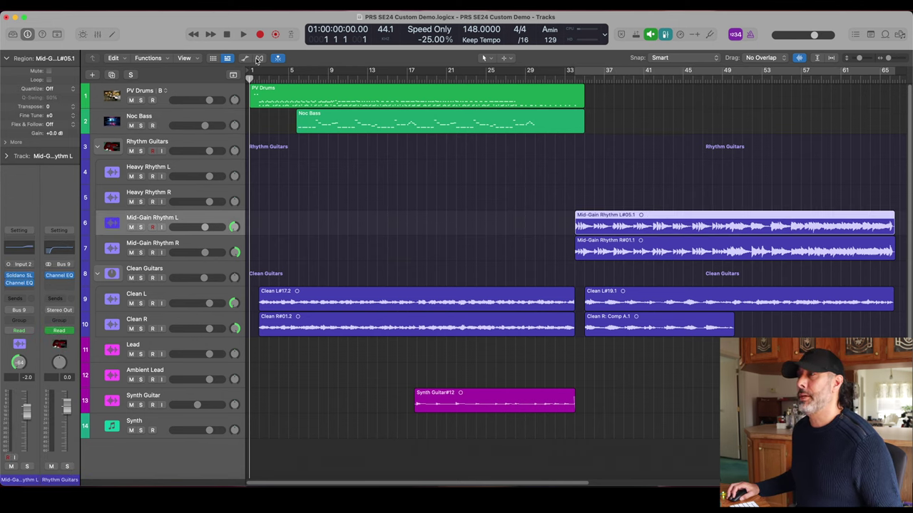
click(259, 58)
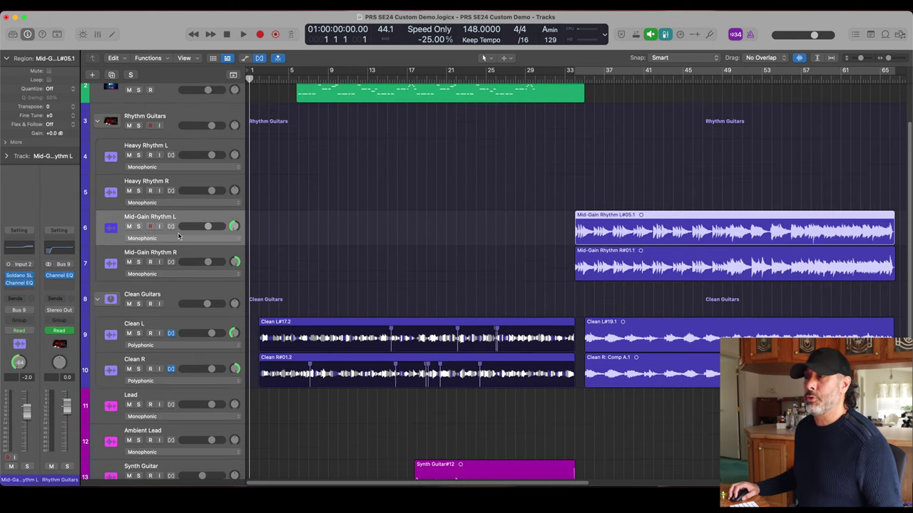
- Set Mid-Gain Rhythm L to Flex Time - Polyphonic, leaving region quantize Off
click(180, 240)
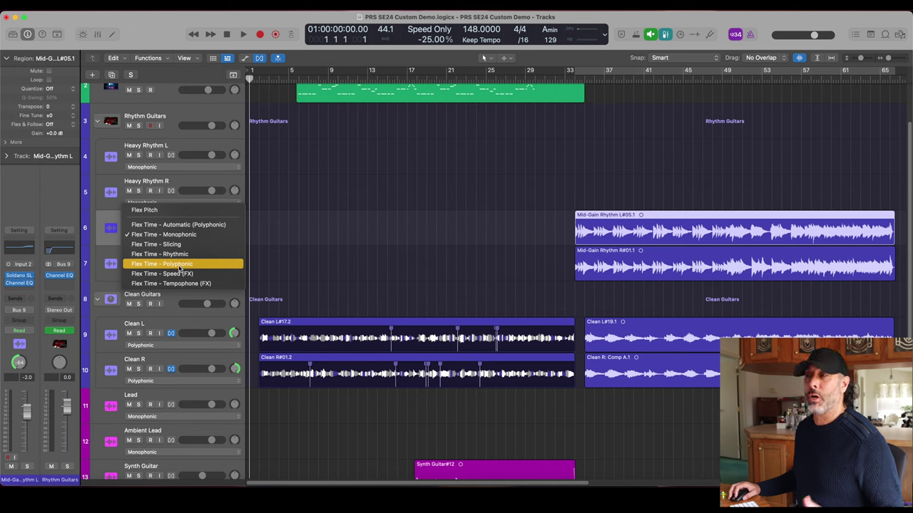
click(182, 266)
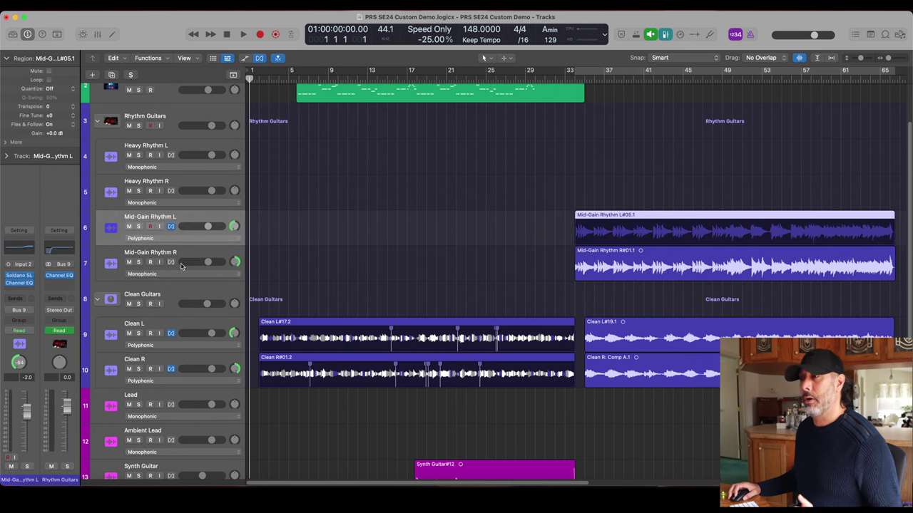
click(51, 90)
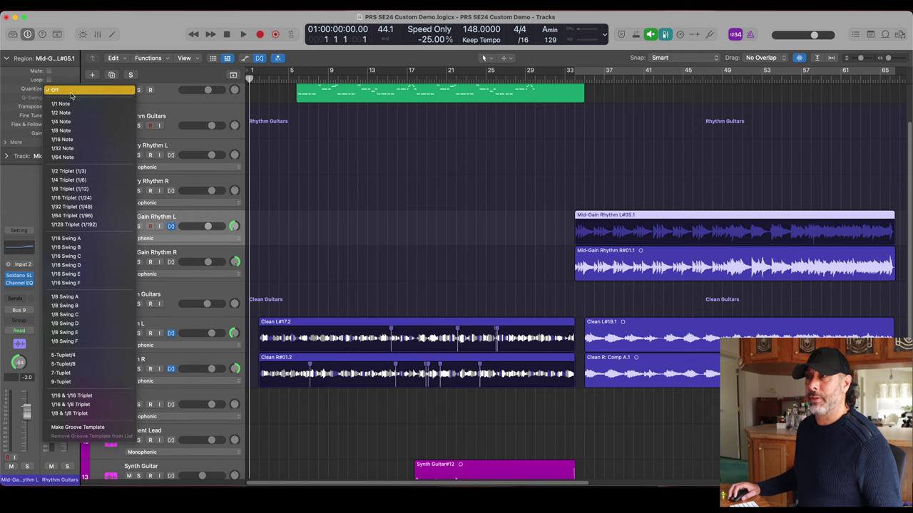
click(8, 198)
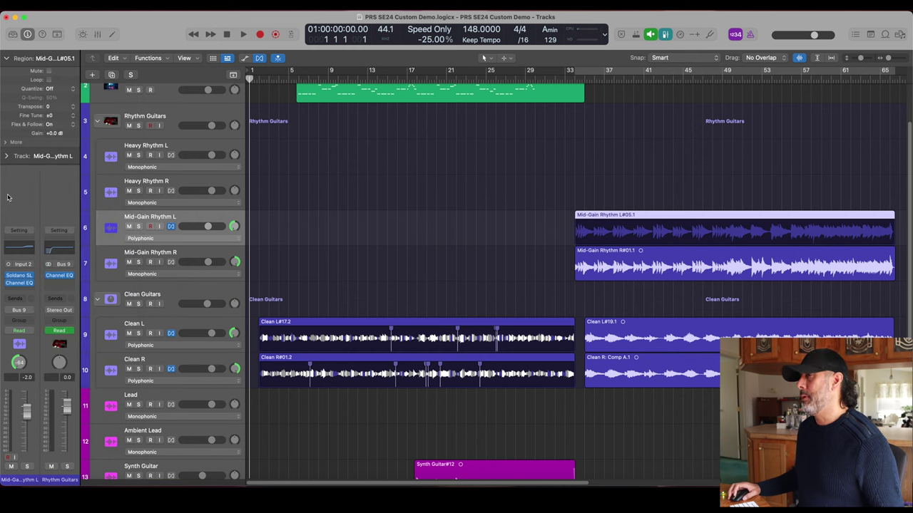
double_click(631, 214)
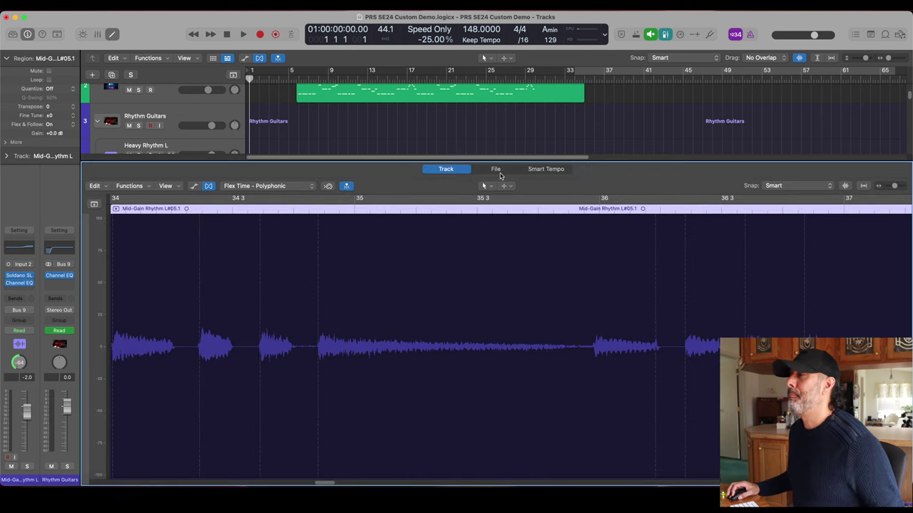
- Show Mid-Gain Rhythm L#05.wav with transient markers, testing adding and removing one marker
click(496, 170)
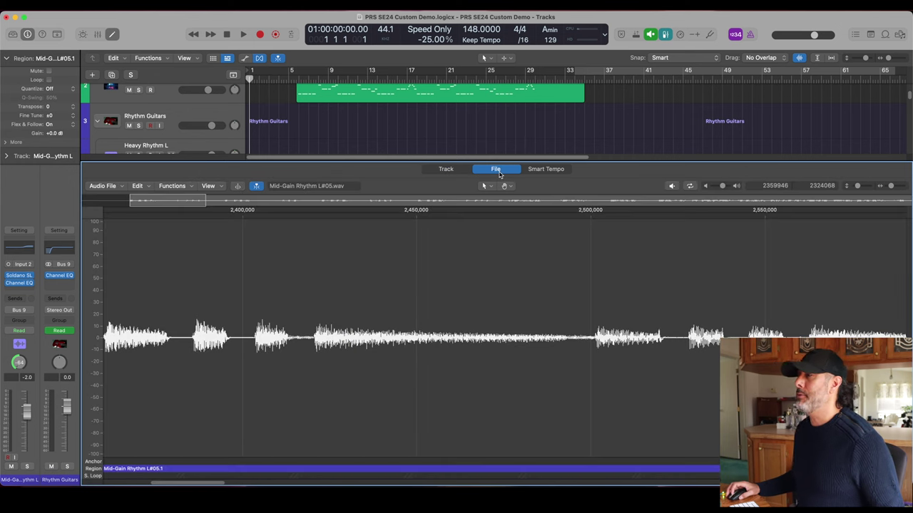
click(239, 186)
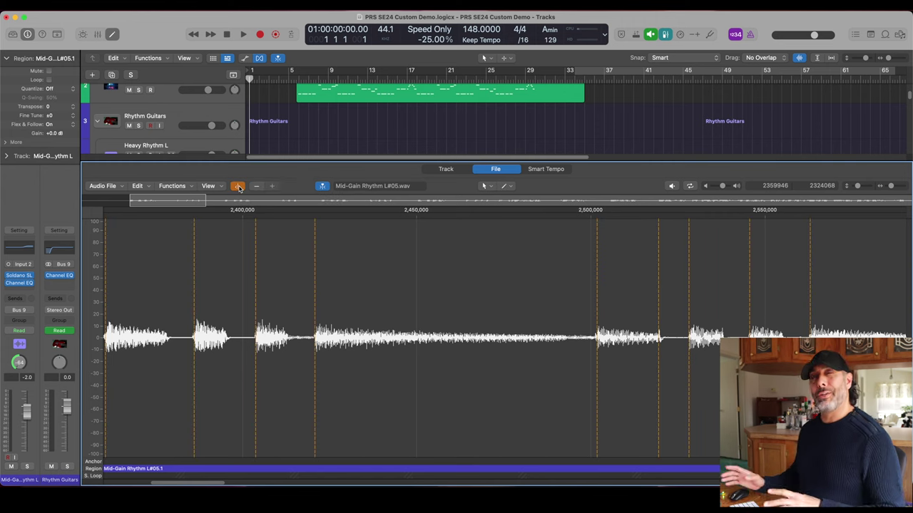
click(446, 169)
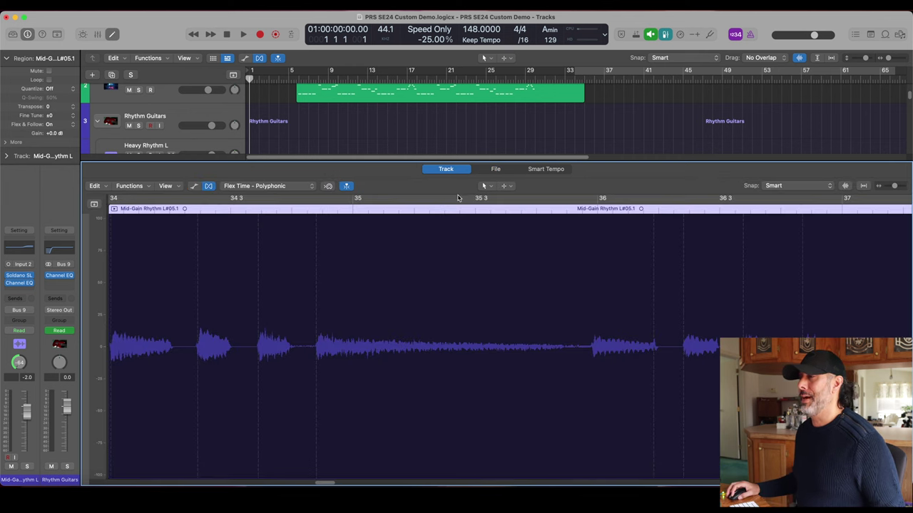
click(496, 169)
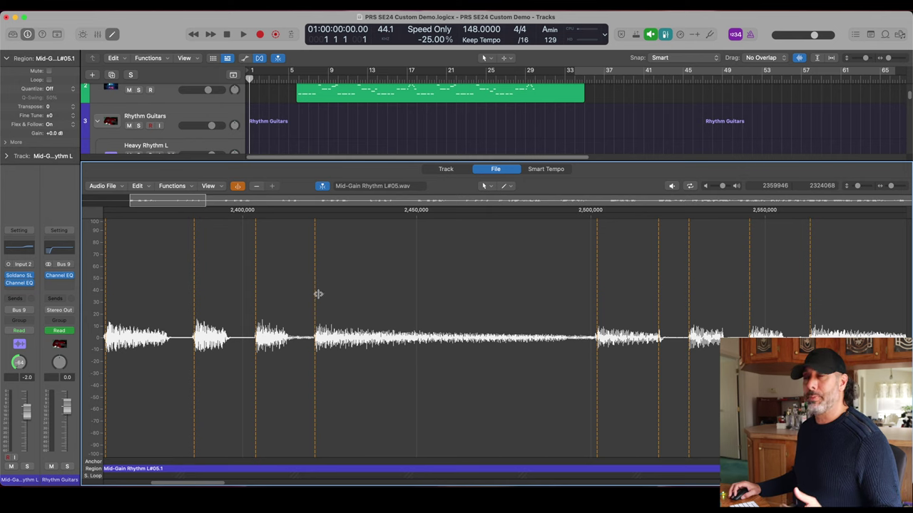
double_click(441, 259)
double_click(440, 258)
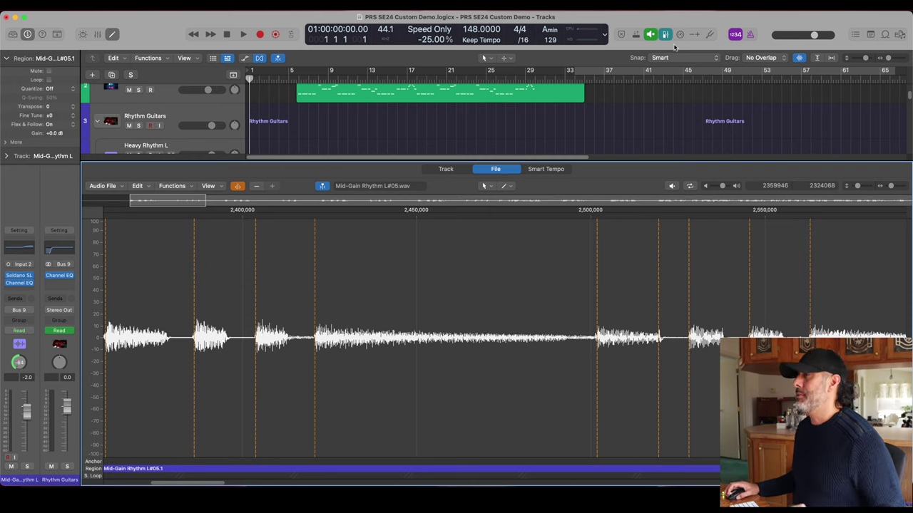
- Play from bar 33 and close the audio editor while it plays
scroll(569, 90, down, 5)
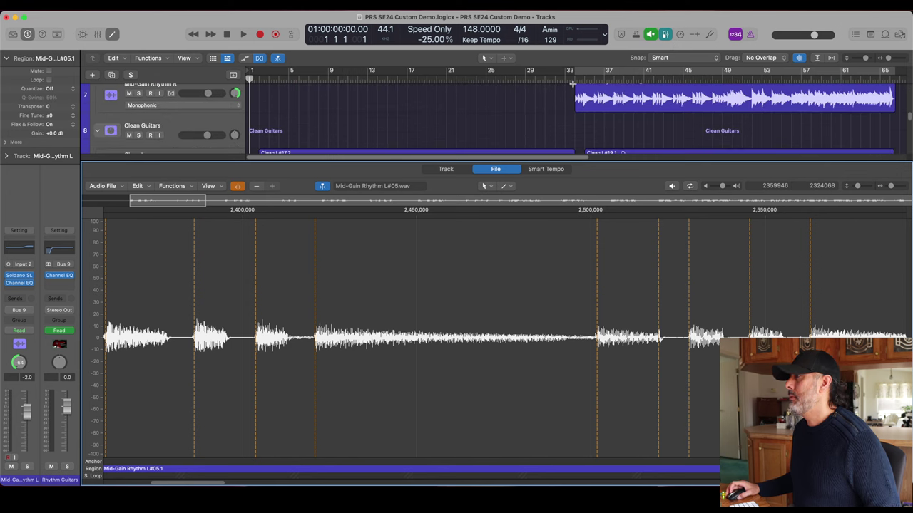
click(573, 80)
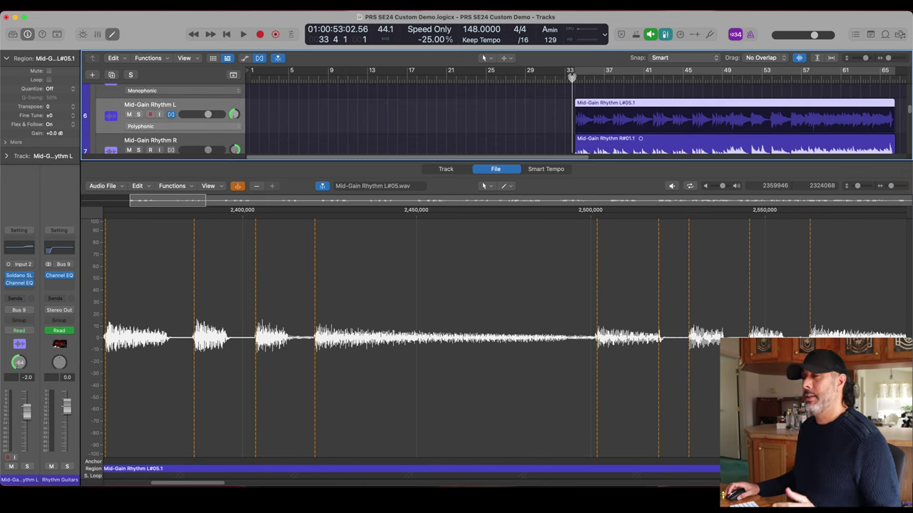
key(space)
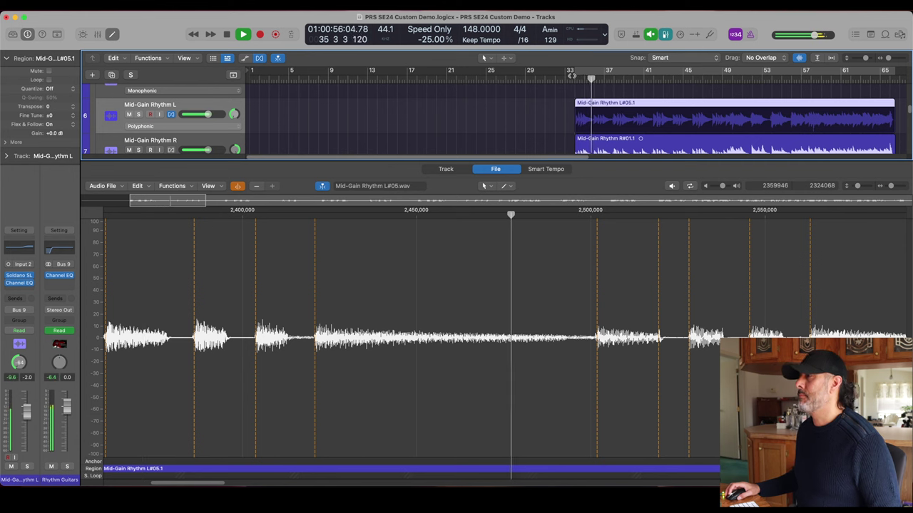
key(e)
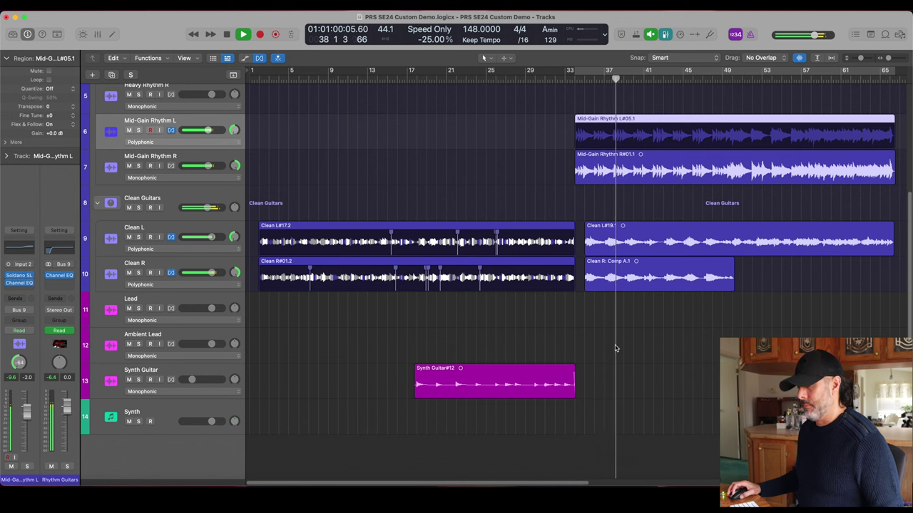
- Zoom in on the mid-gain and clean guitar regions
scroll(622, 347, right, 5)
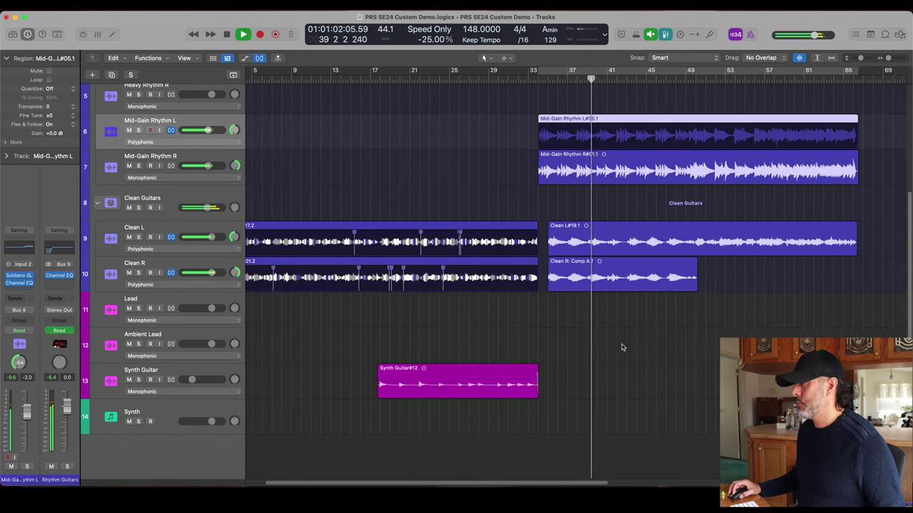
scroll(622, 345, up, 6)
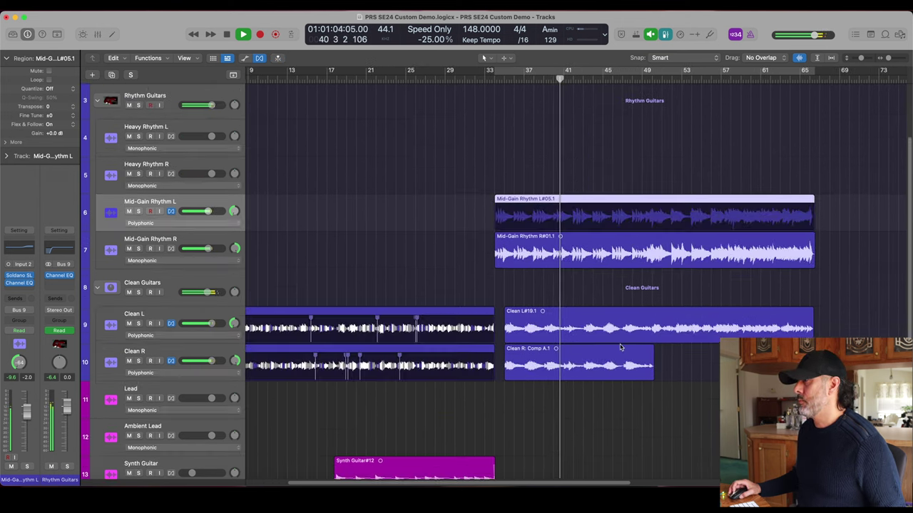
scroll(613, 333, up, 6)
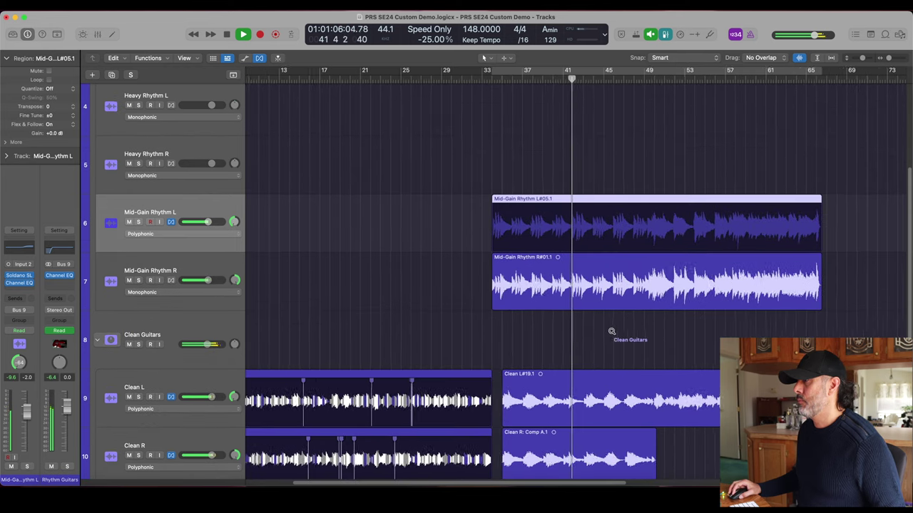
scroll(611, 333, down, 5)
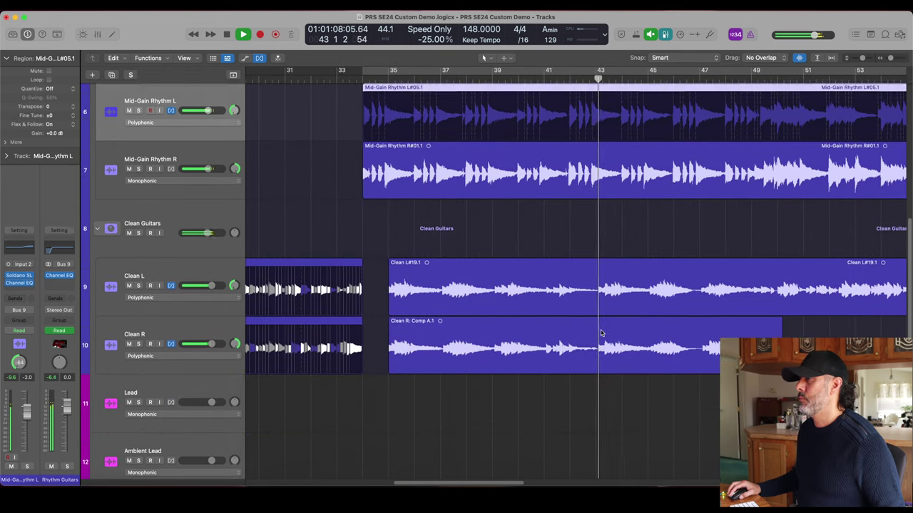
scroll(591, 345, right, 3)
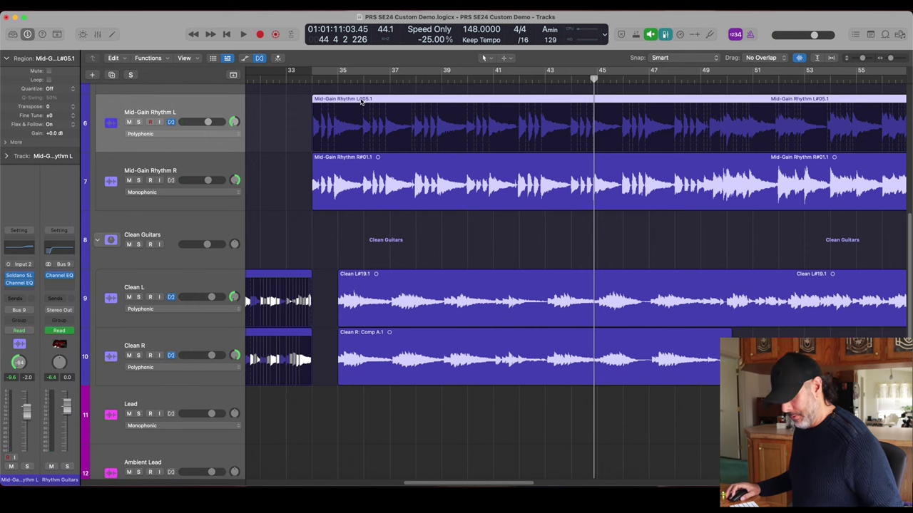
double_click(361, 102)
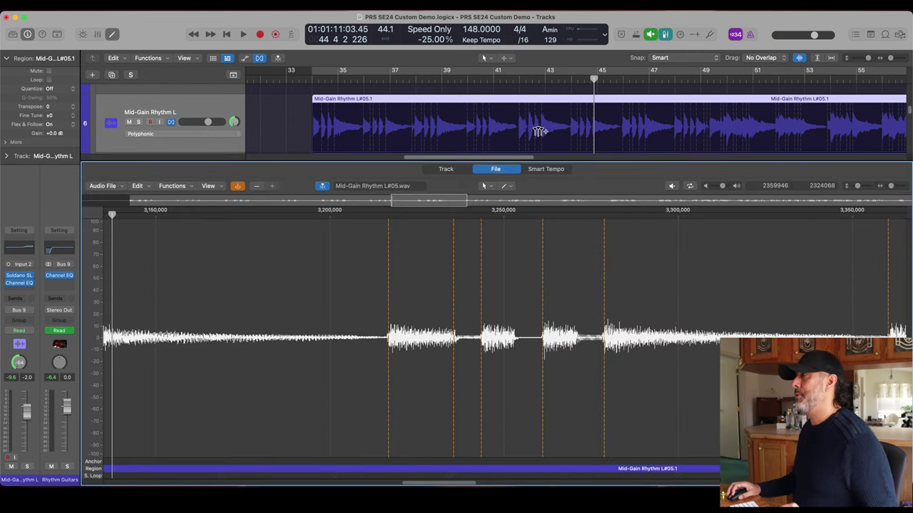
- Turn on Varispeed at -25% and audition the Mid-Gain Rhythm L transients
click(695, 34)
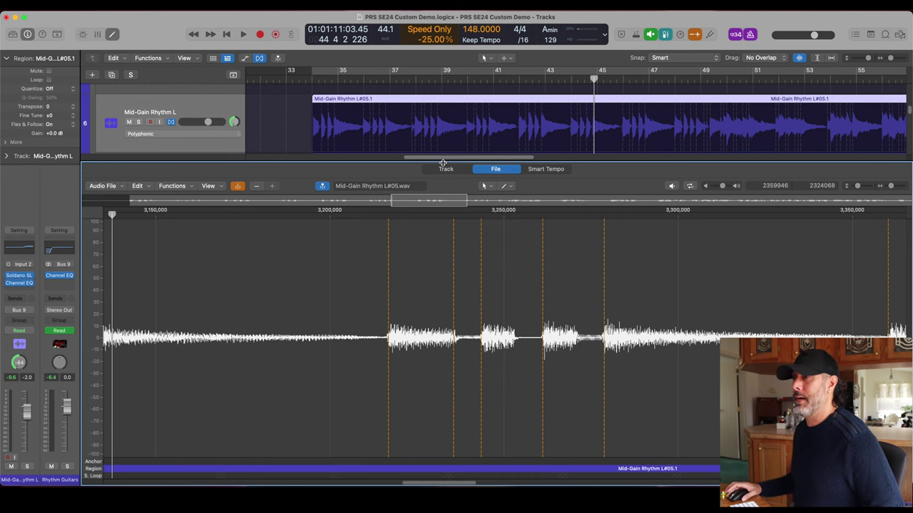
key(space)
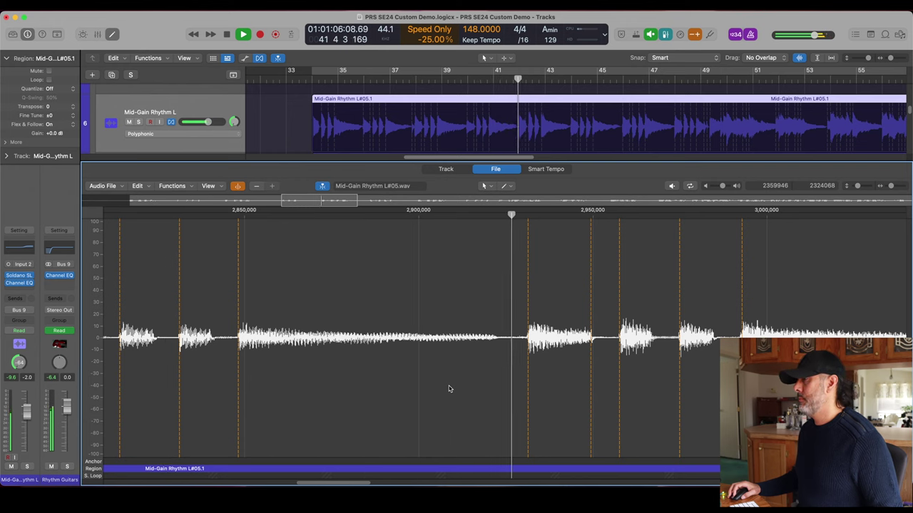
key(space)
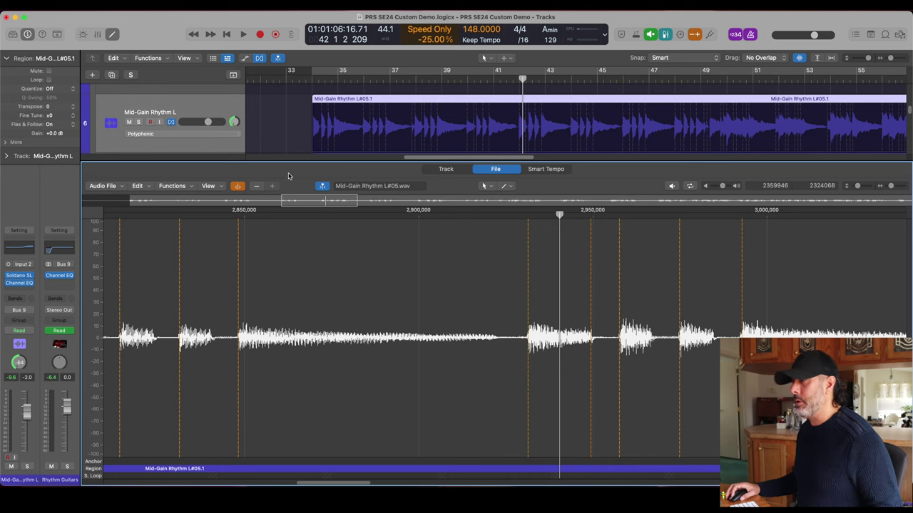
- Replace misplaced transient markers in Mid-Gain Rhythm L with new ones on the note attacks
key(e)
scroll(424, 190, up, 2)
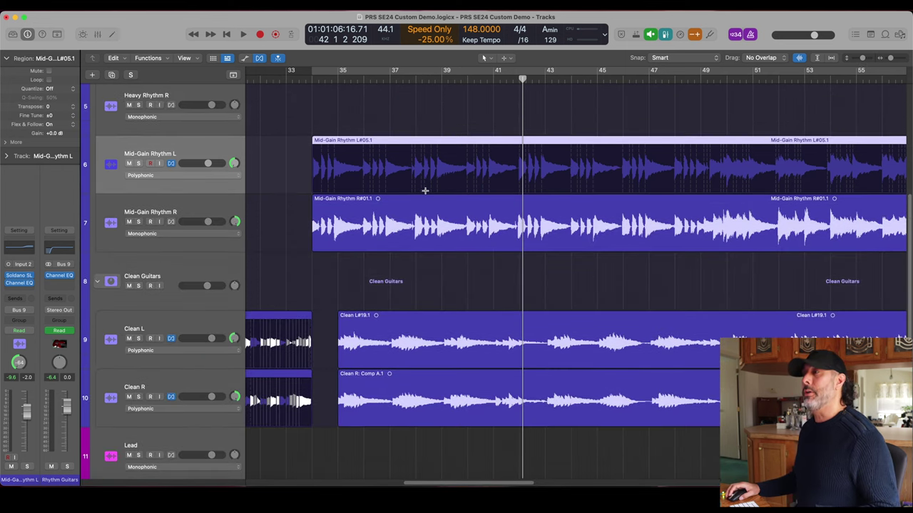
key(e)
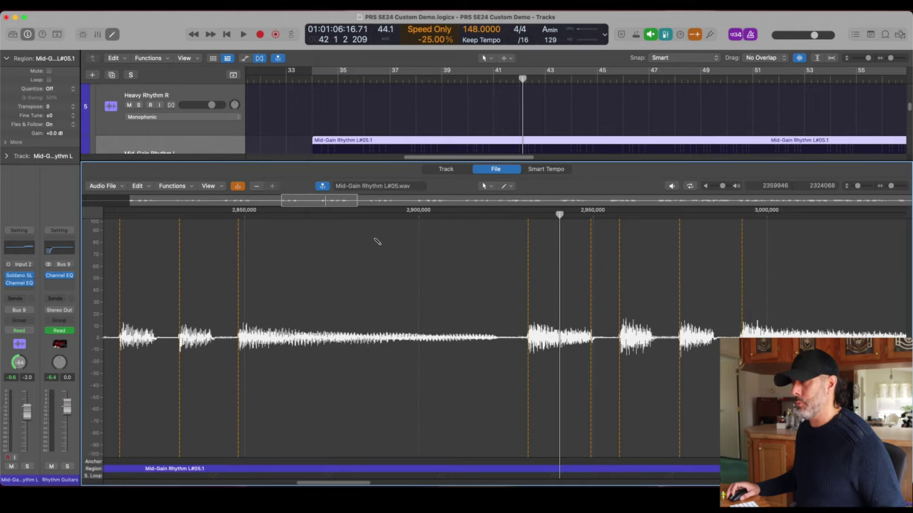
click(351, 241)
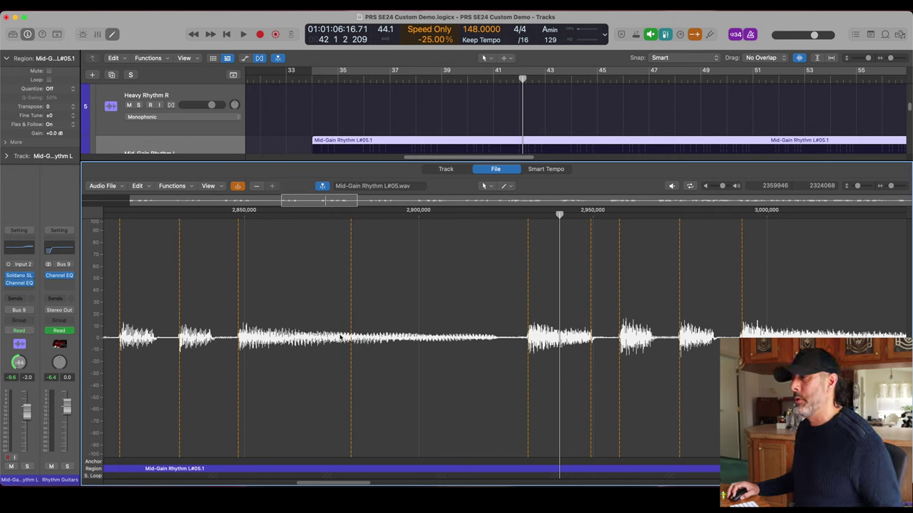
click(340, 273)
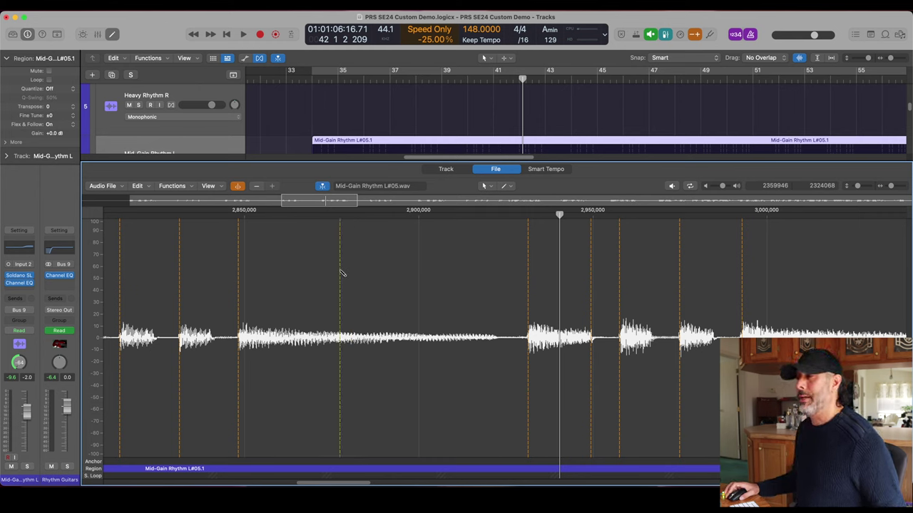
double_click(340, 270)
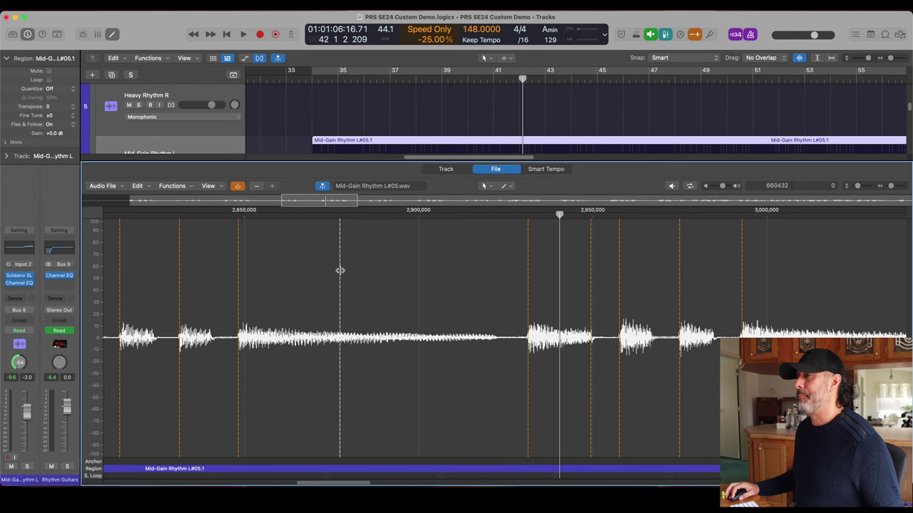
double_click(238, 301)
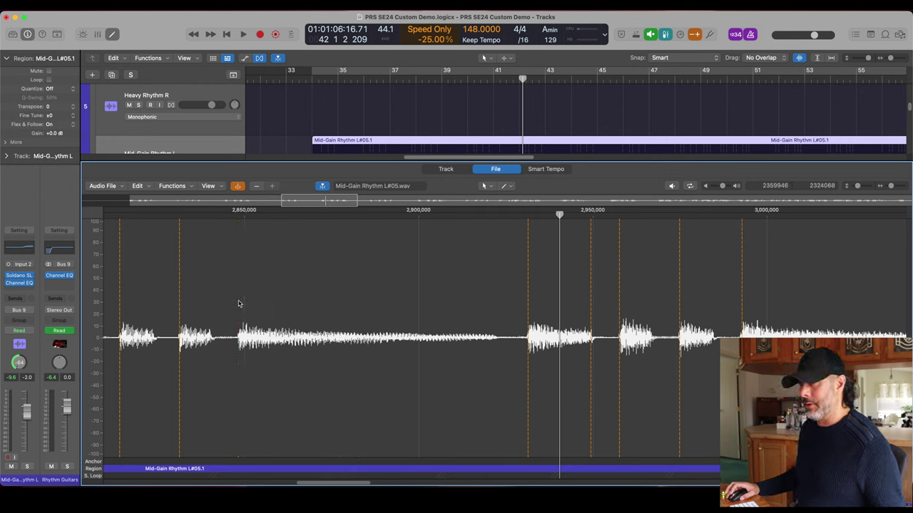
click(237, 303)
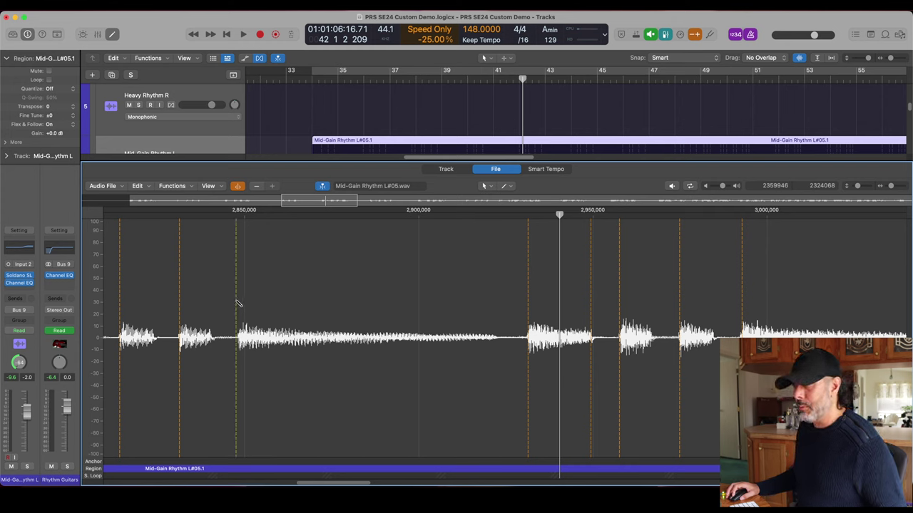
drag(236, 300, 238, 301)
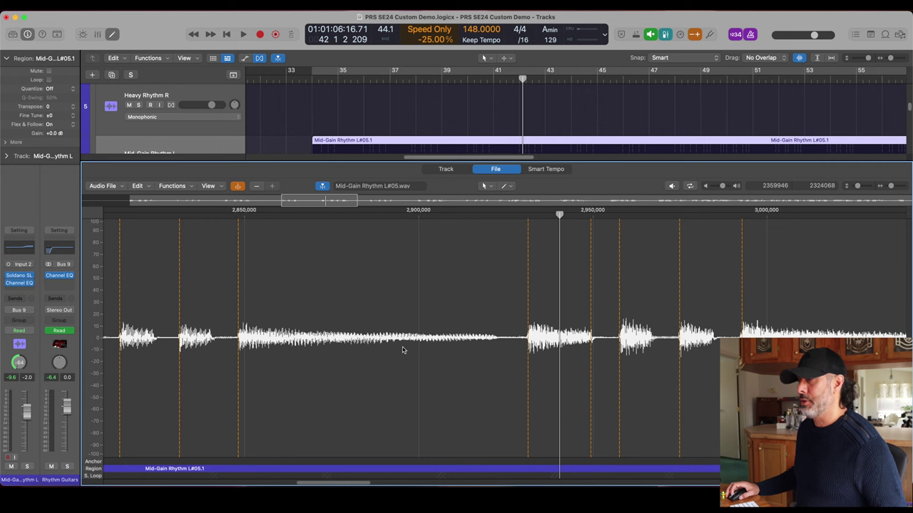
key(e)
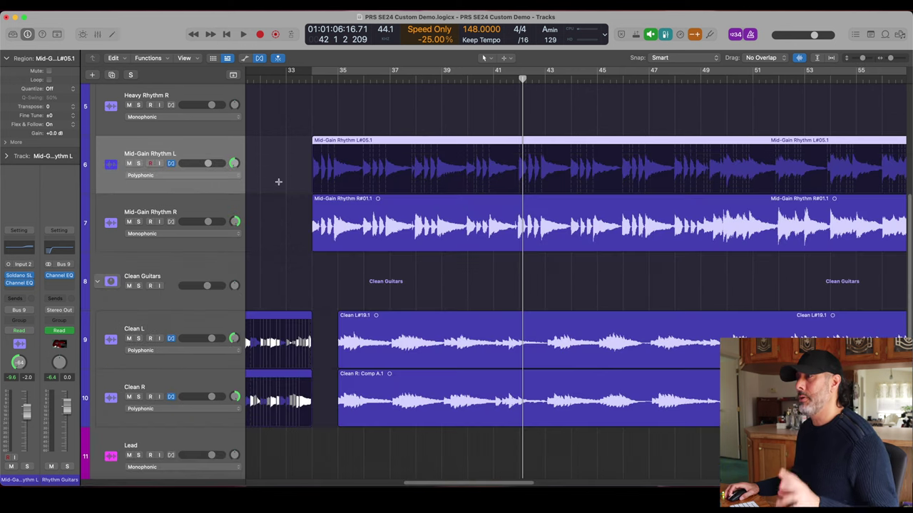
- Quantize the Mid-Gain Rhythm L region to 1/8 notes and reveal its extra region settings
scroll(292, 183, up, 1)
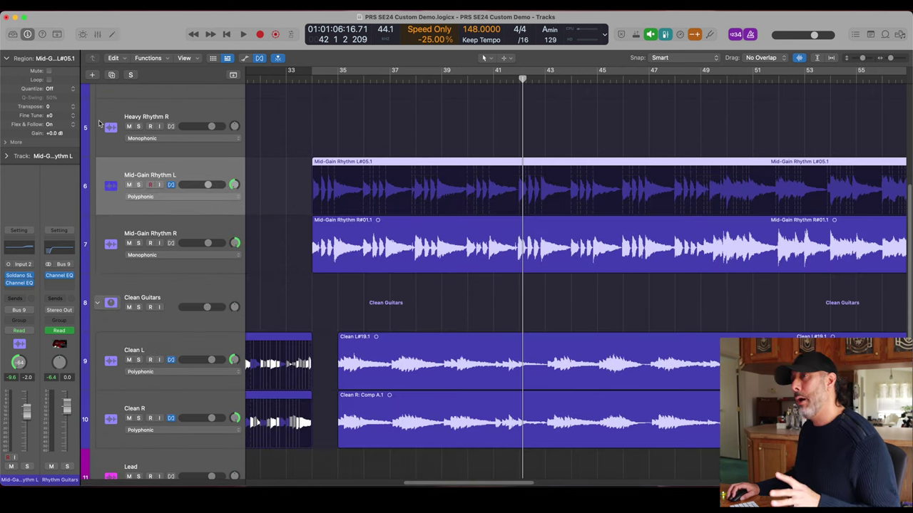
click(50, 89)
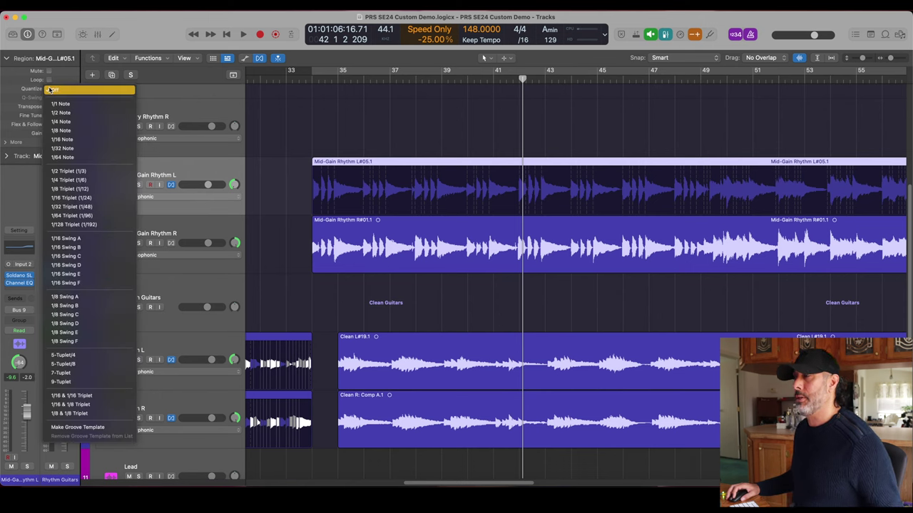
click(69, 132)
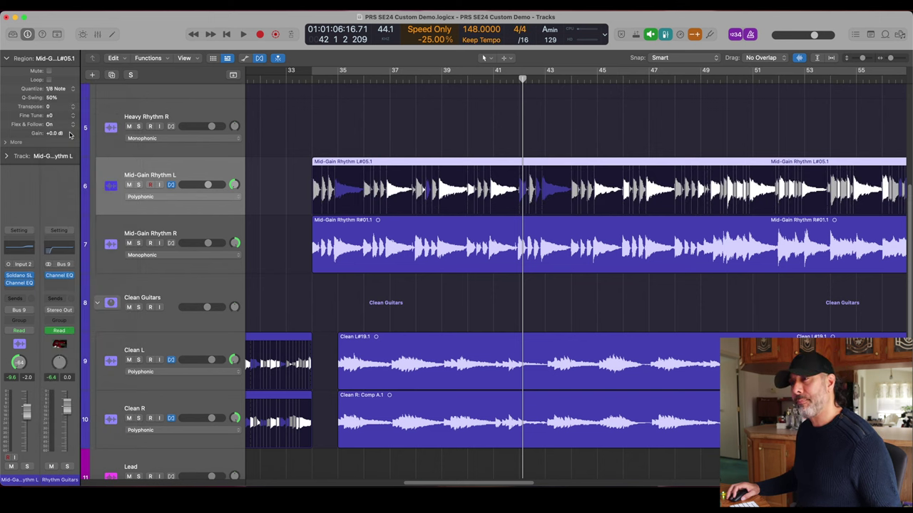
click(6, 143)
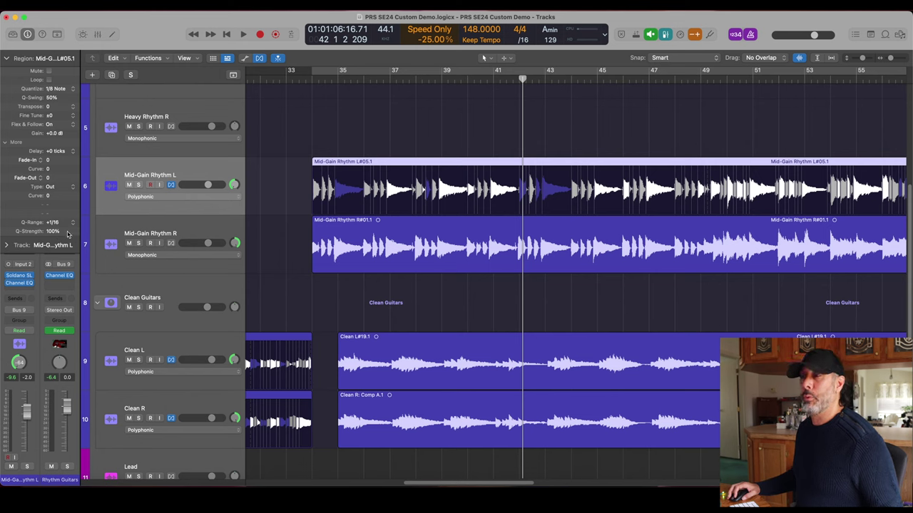
- Centre both mid-gain pans, mute Mid-Gain Rhythm R, and play from bar 34
alt+click(234, 185)
alt+click(235, 244)
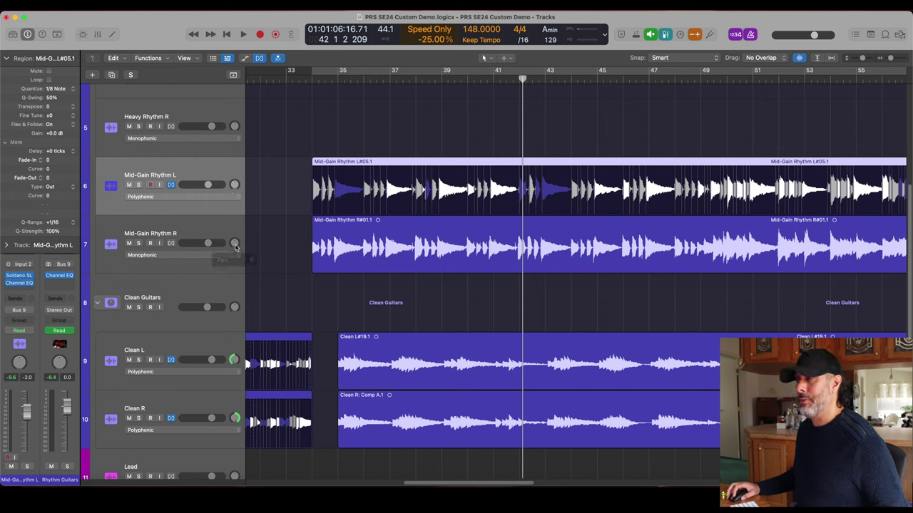
click(129, 244)
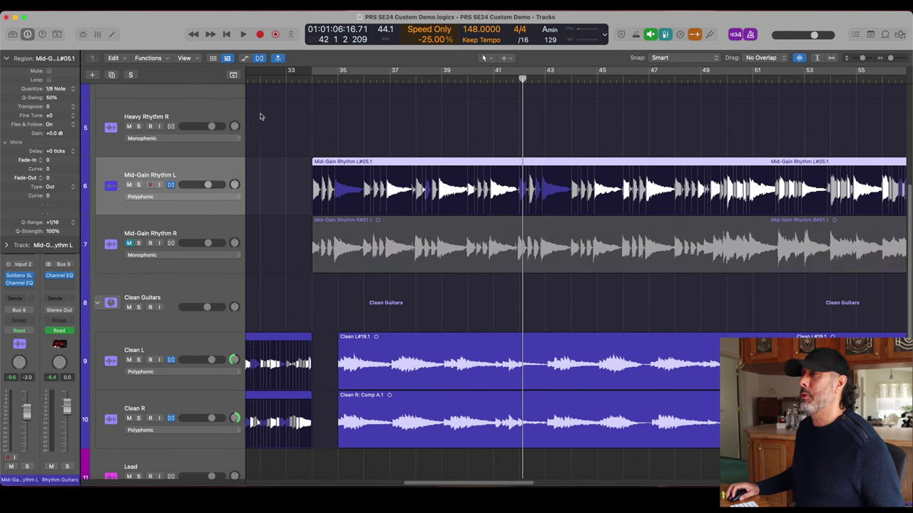
click(306, 79)
key(space)
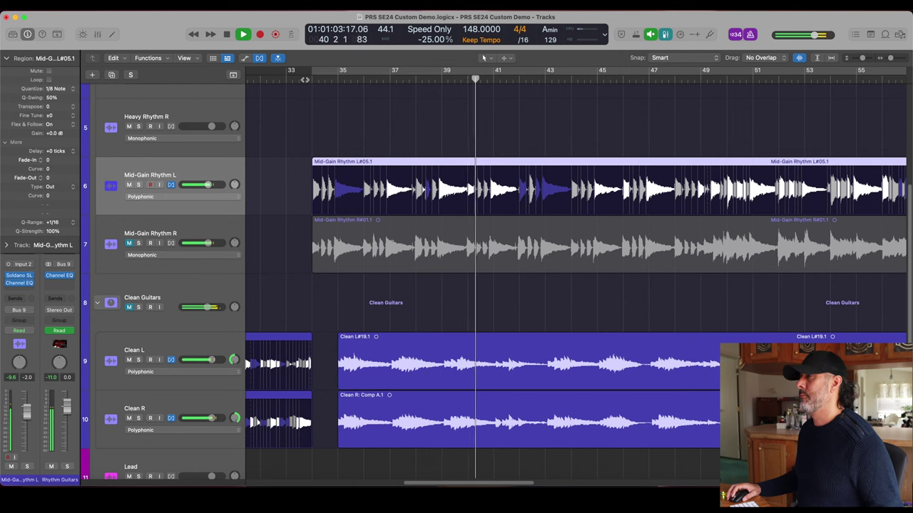
- Audition several Q-Strength values on the Mid-Gain Rhythm L region, settling on 90%
key(space)
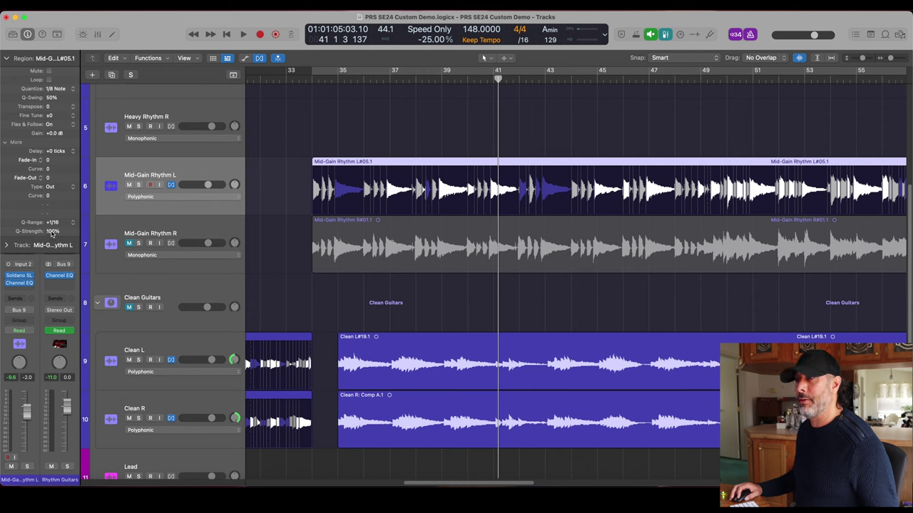
drag(52, 231, 53, 258)
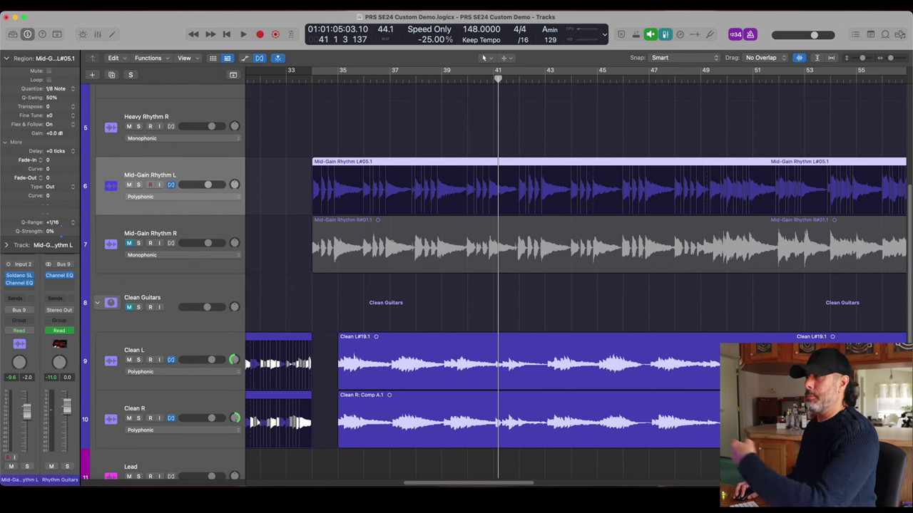
drag(53, 231, 53, 216)
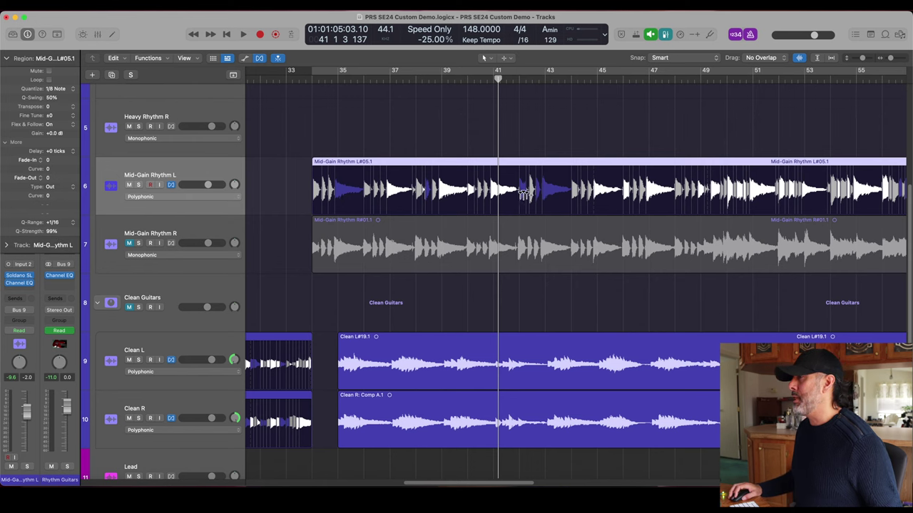
scroll(542, 198, right, 4)
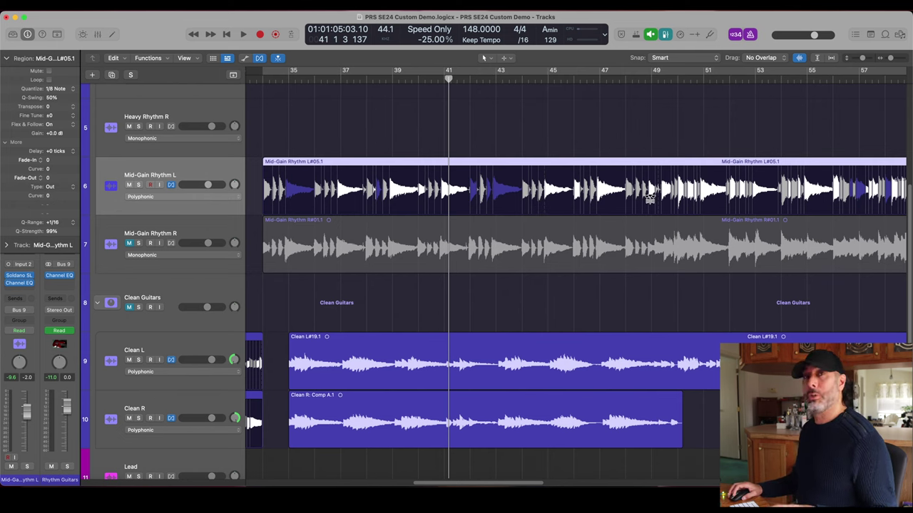
scroll(432, 196, right, 1)
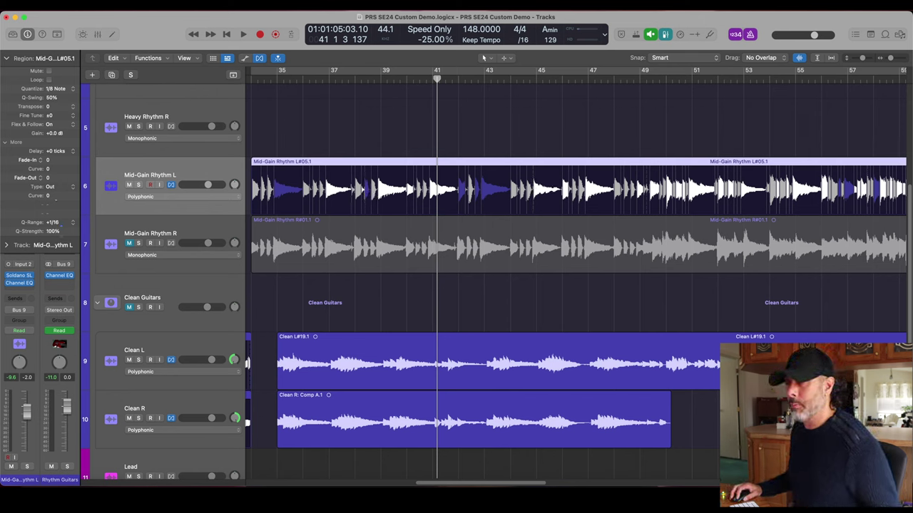
drag(52, 231, 53, 240)
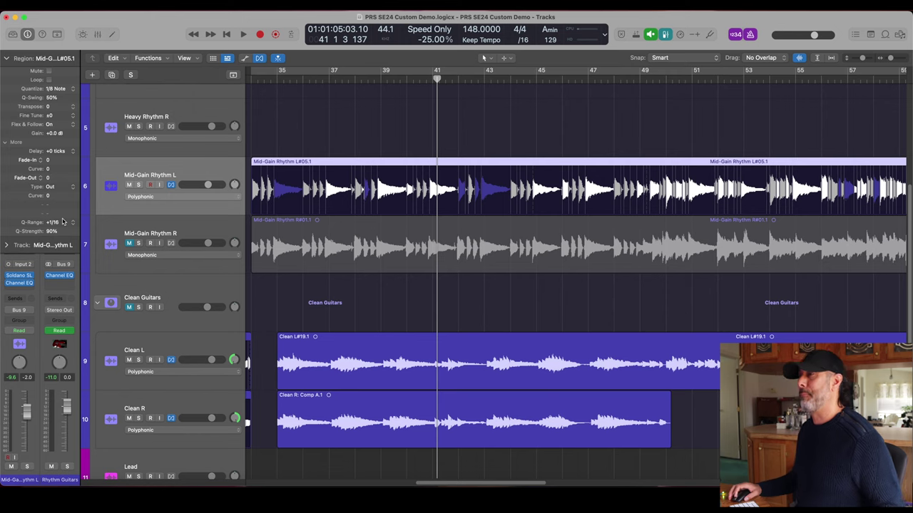
key(shift+space)
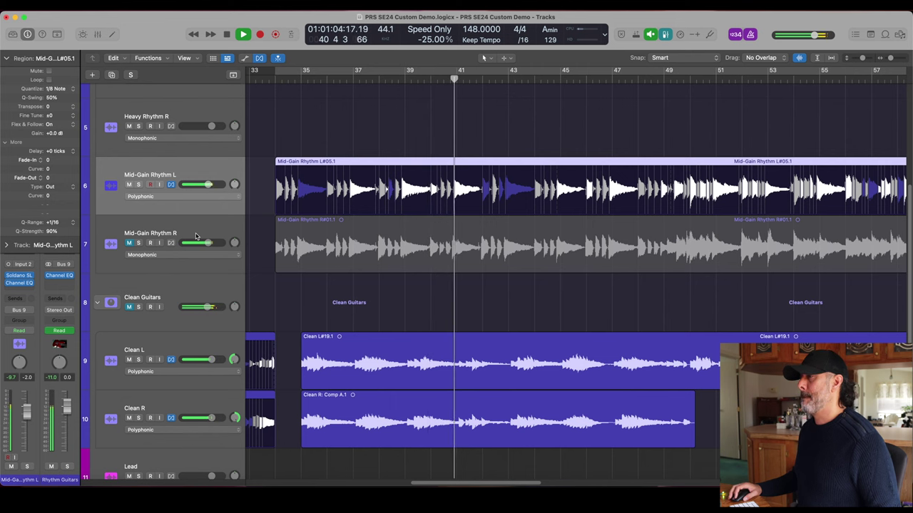
key(space)
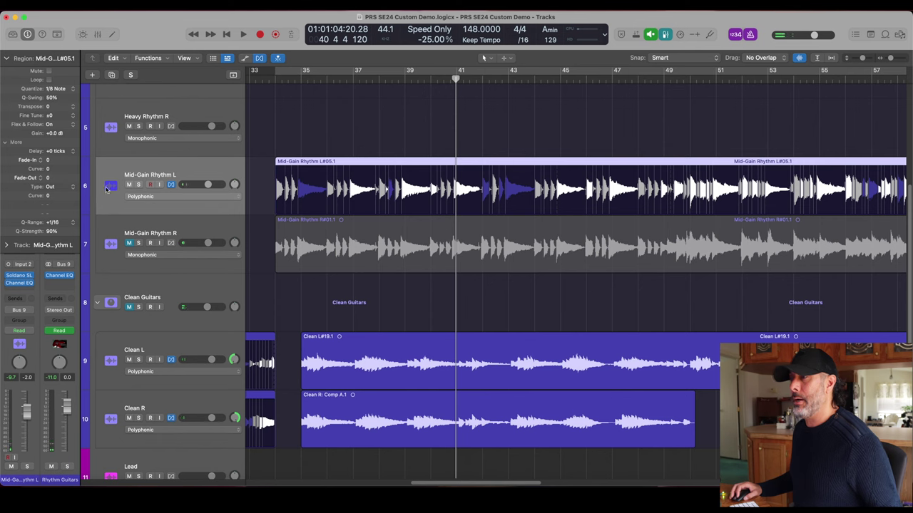
- Mute Mid-Gain Rhythm L, unmute R, and inspect the R region's transient markers
click(129, 185)
click(129, 243)
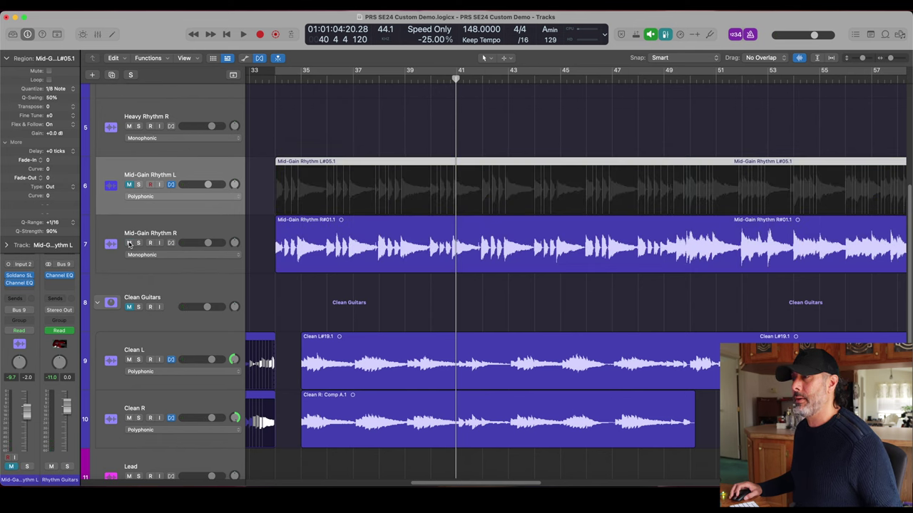
click(301, 223)
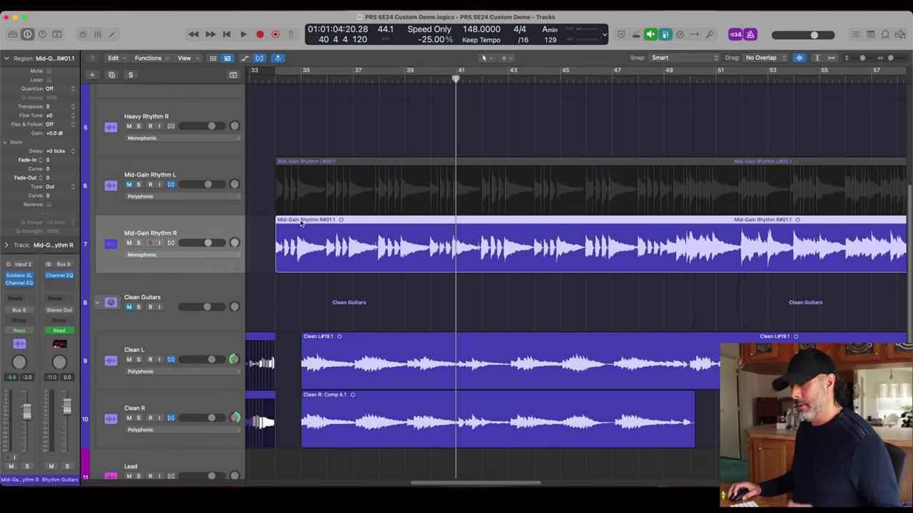
double_click(301, 224)
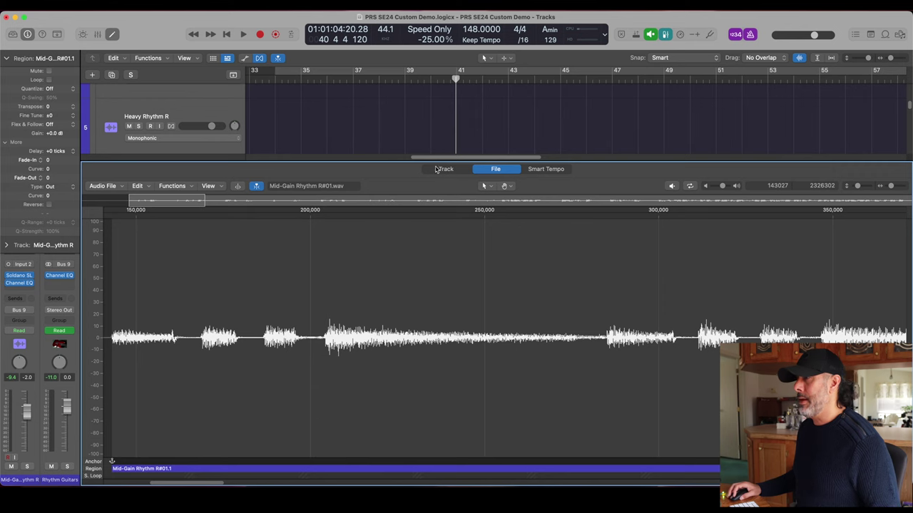
click(239, 186)
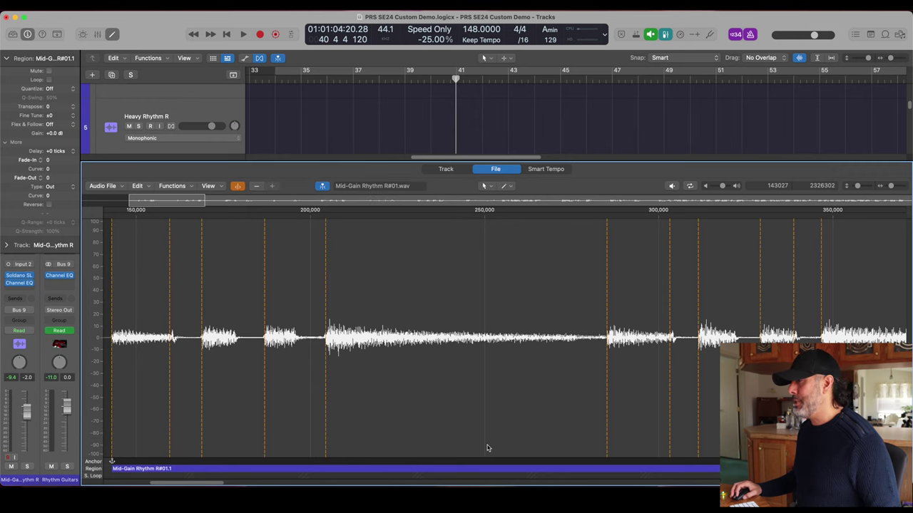
drag(203, 485, 333, 478)
key(e)
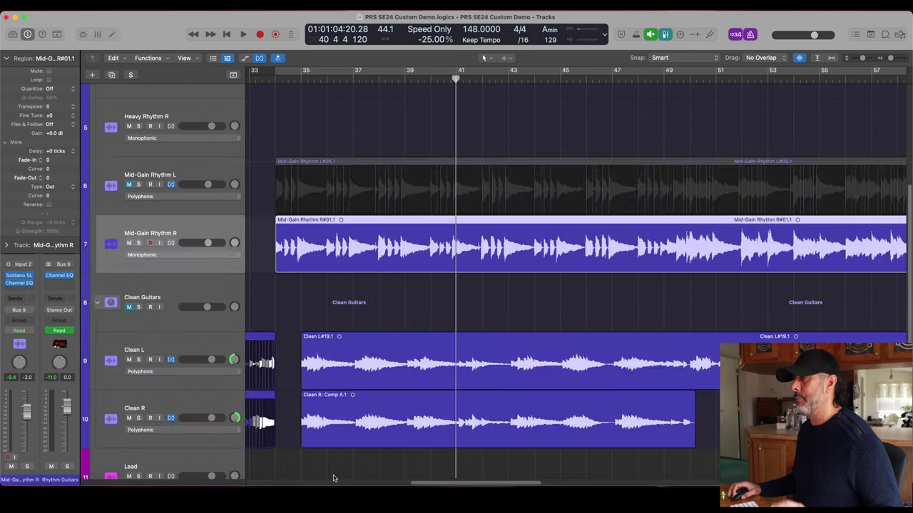
click(50, 89)
- Quantize Mid-Gain Rhythm R to 1/8 at slightly reduced strength; pan L hard left, R hard right
click(61, 132)
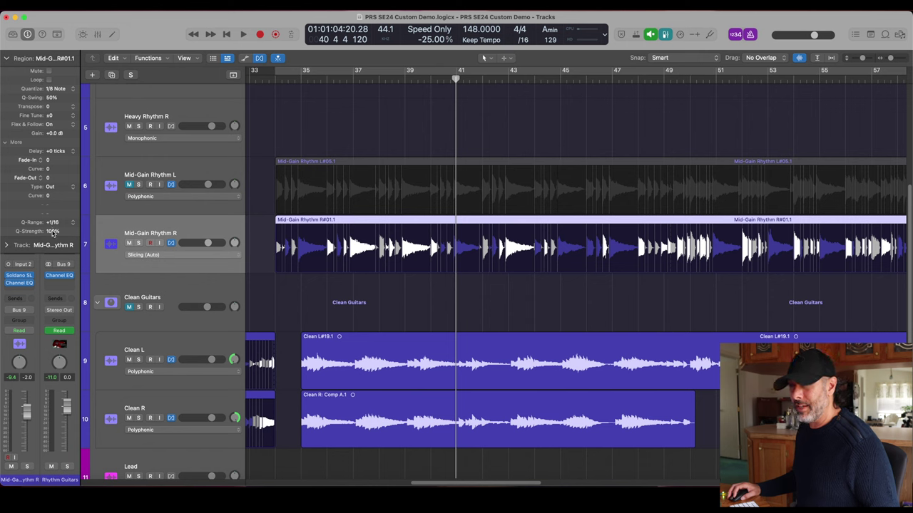
drag(52, 231, 52, 238)
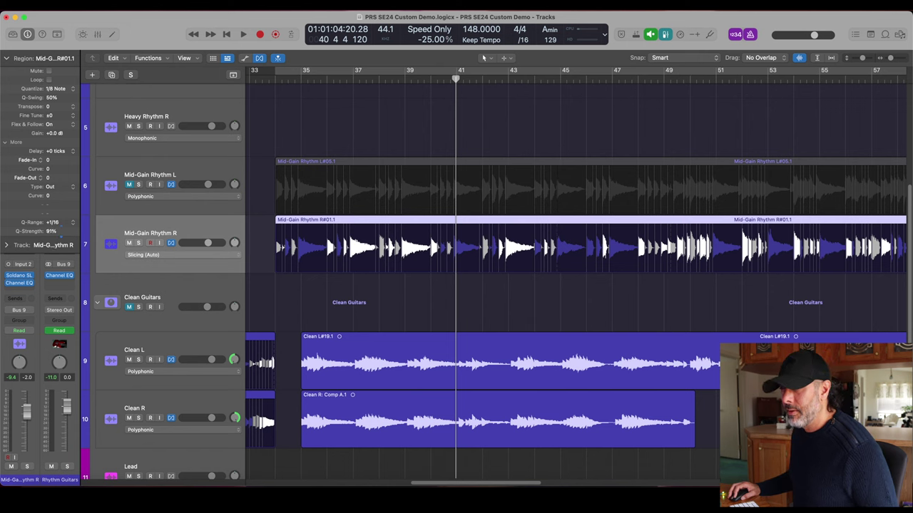
click(230, 178)
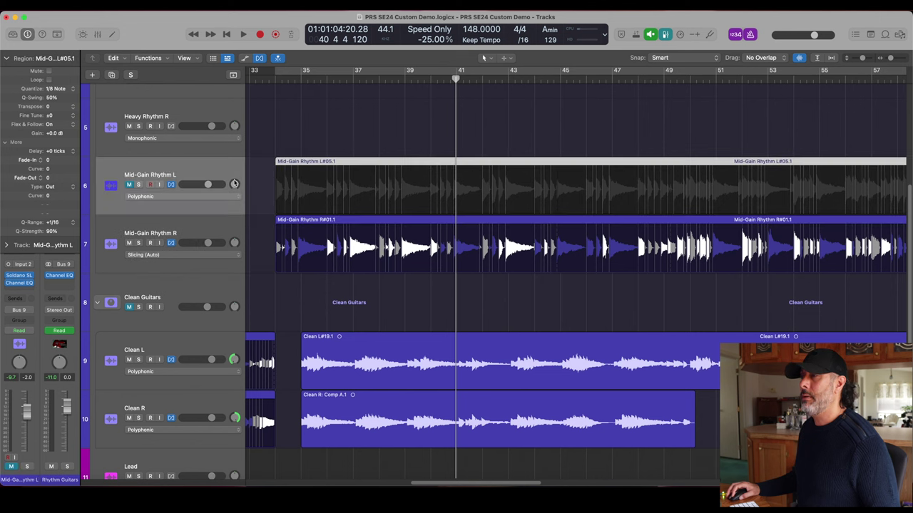
drag(234, 187, 233, 208)
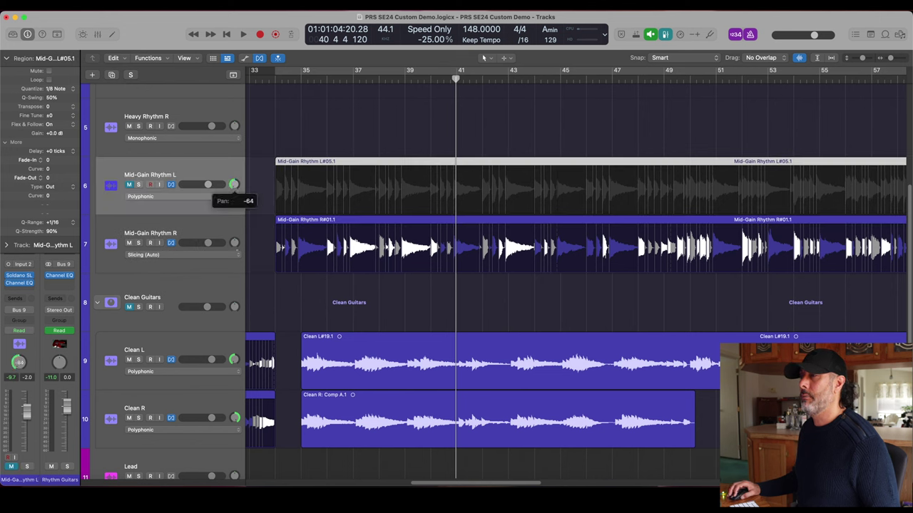
drag(235, 244, 235, 221)
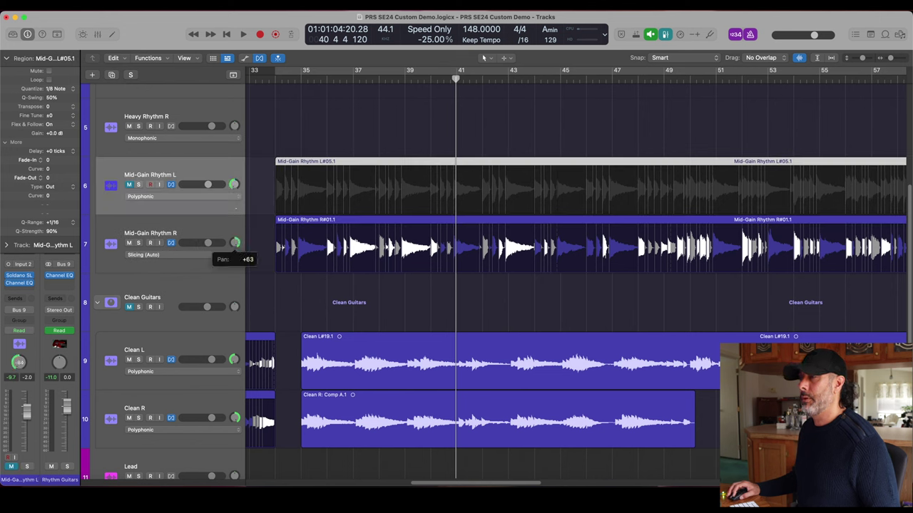
- Solo both Mid-Gain Rhythm tracks and audition the pair
click(138, 184)
click(138, 243)
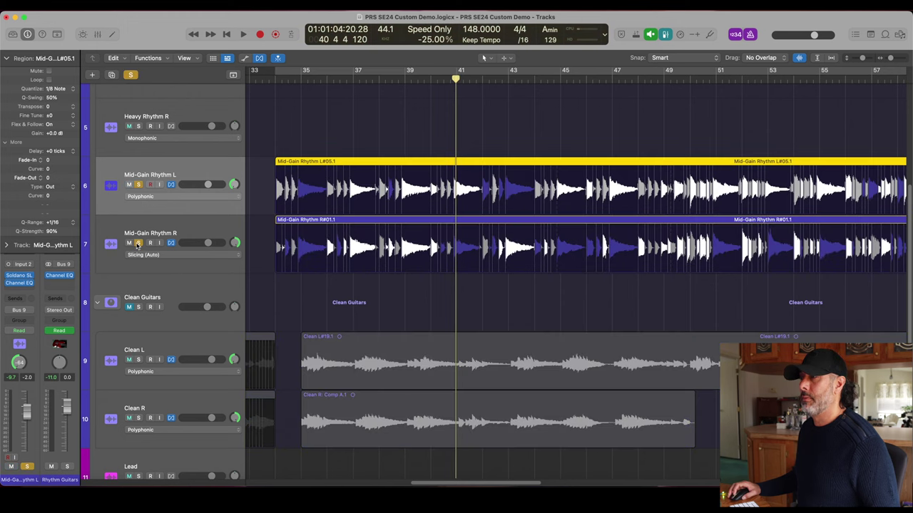
key(space)
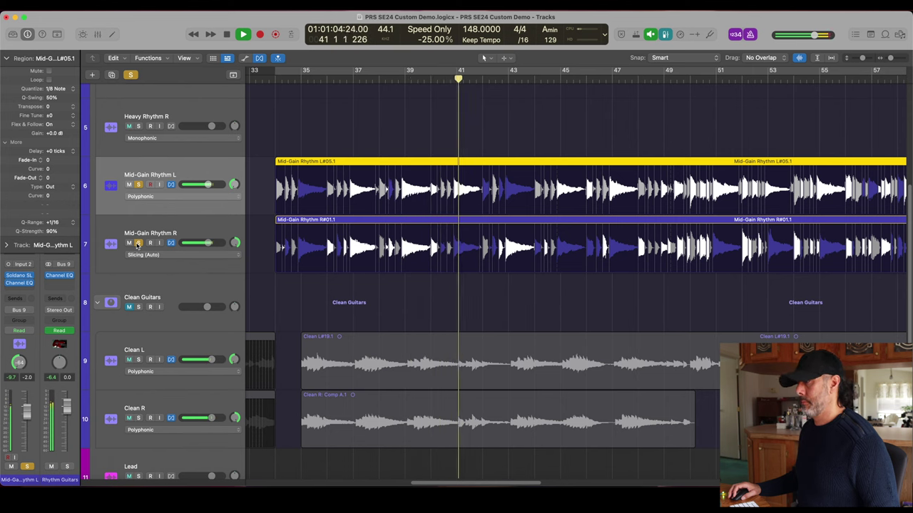
key(space)
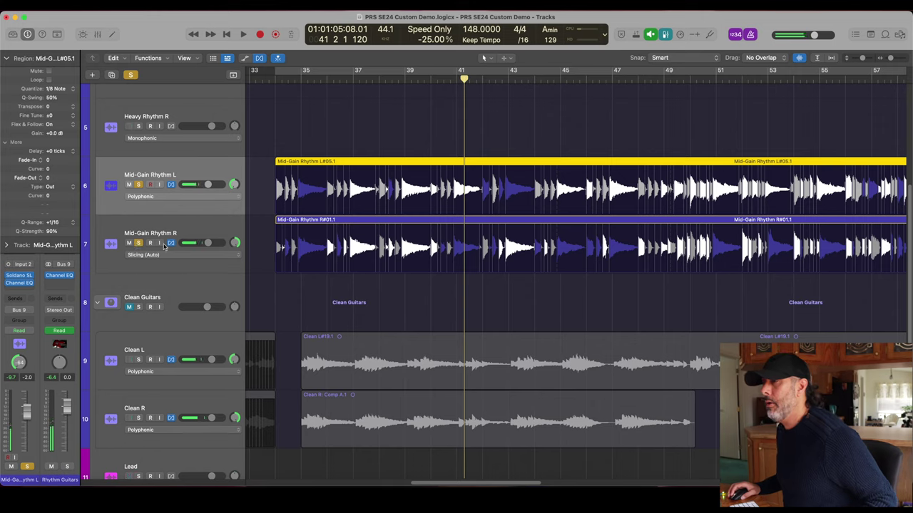
scroll(289, 244, down, 2)
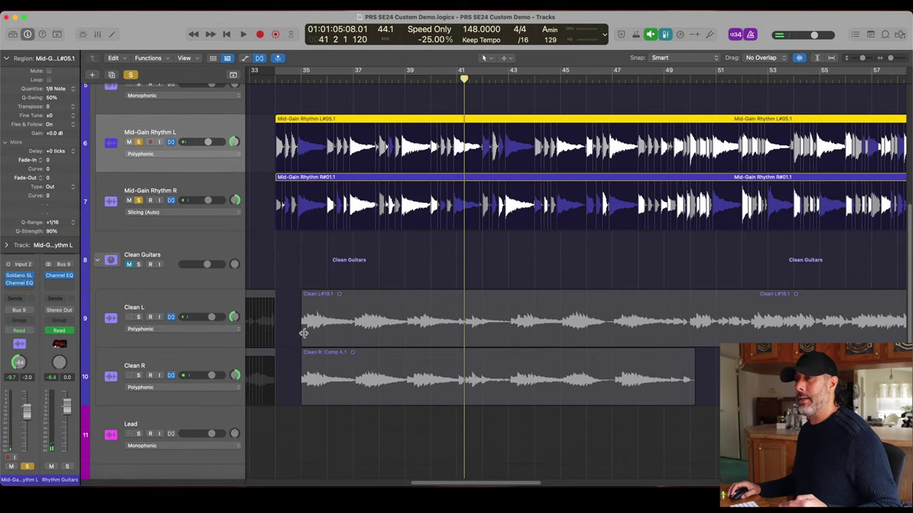
click(175, 303)
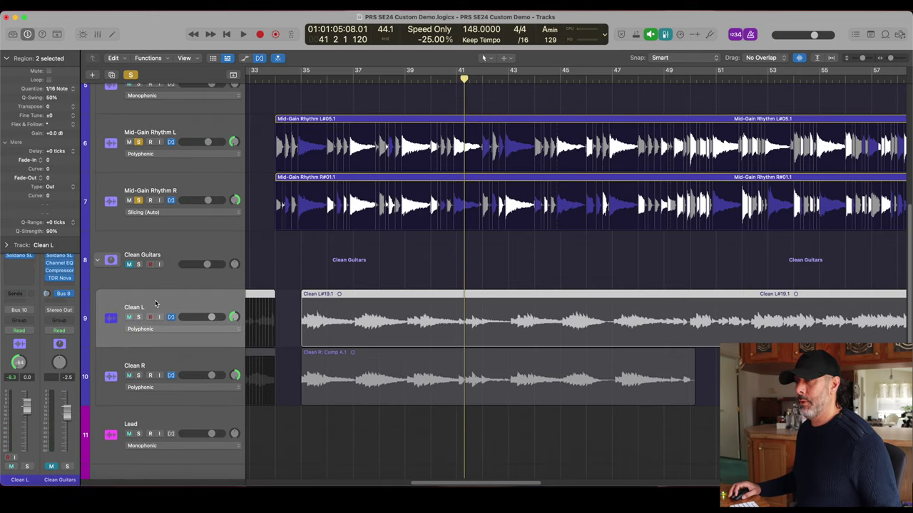
double_click(358, 297)
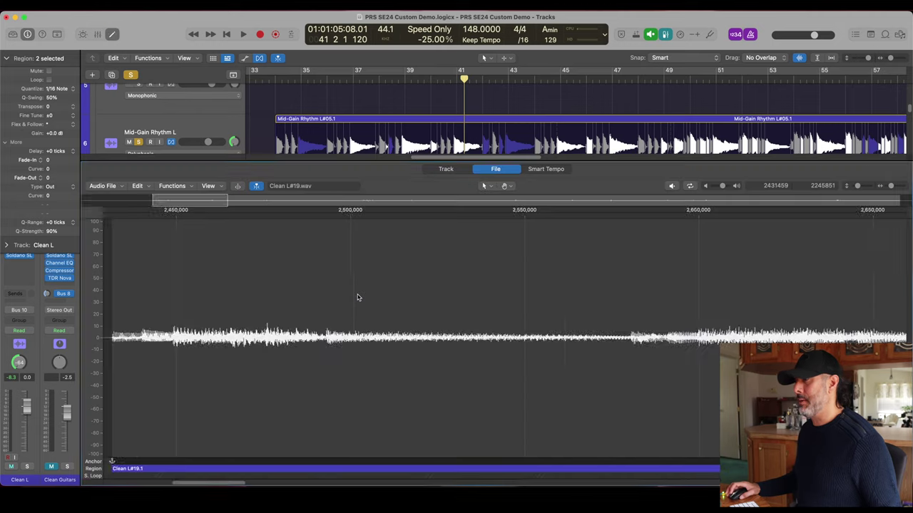
click(446, 169)
click(496, 170)
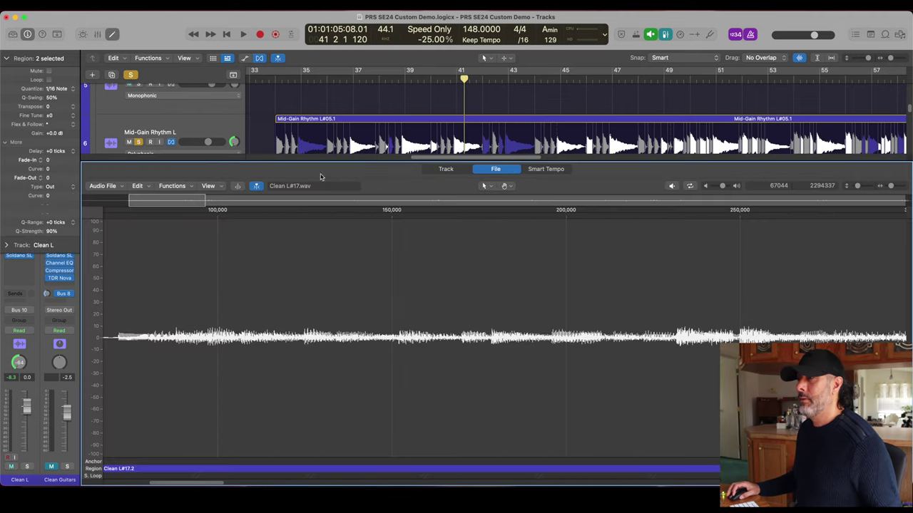
click(237, 186)
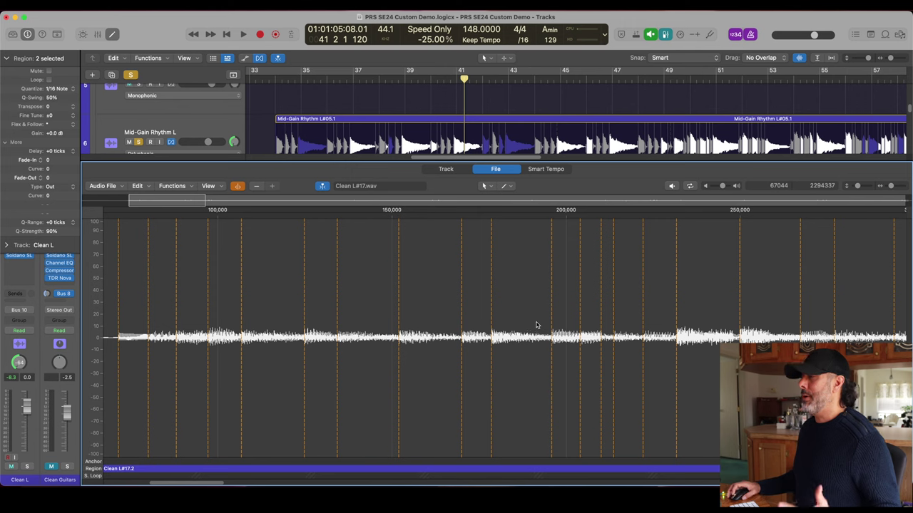
double_click(399, 261)
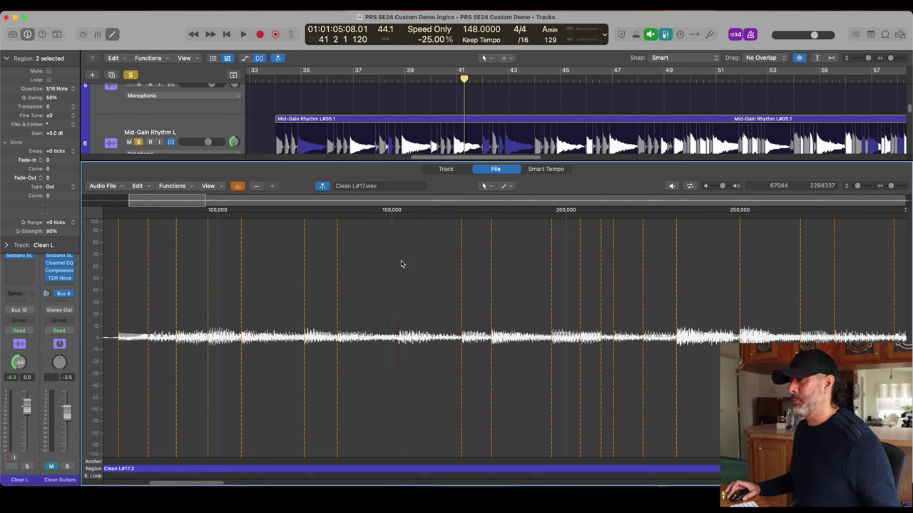
double_click(401, 262)
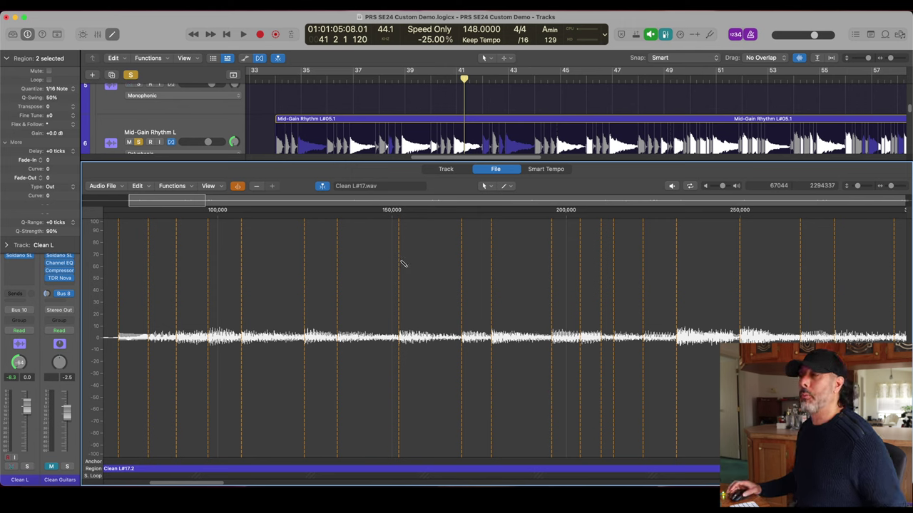
key(e)
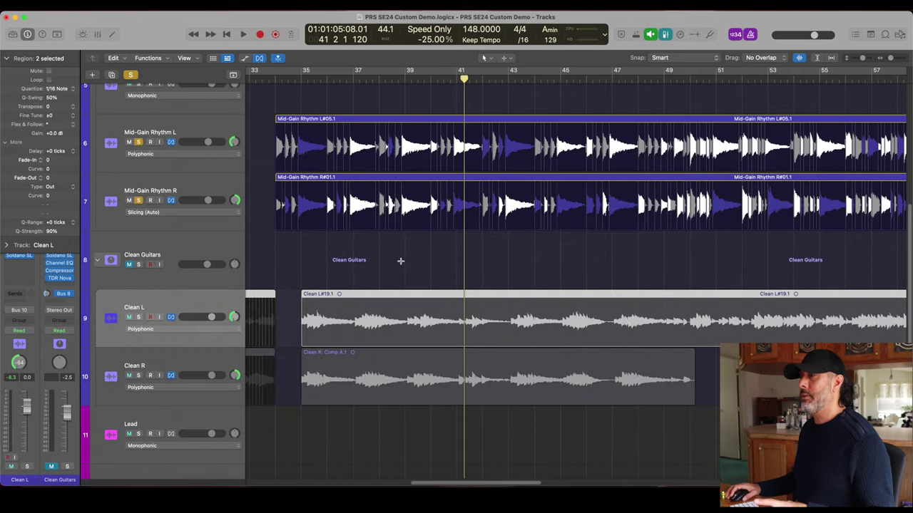
- Solo the Clean L and Clean R guitar tracks
scroll(401, 260, down, 1)
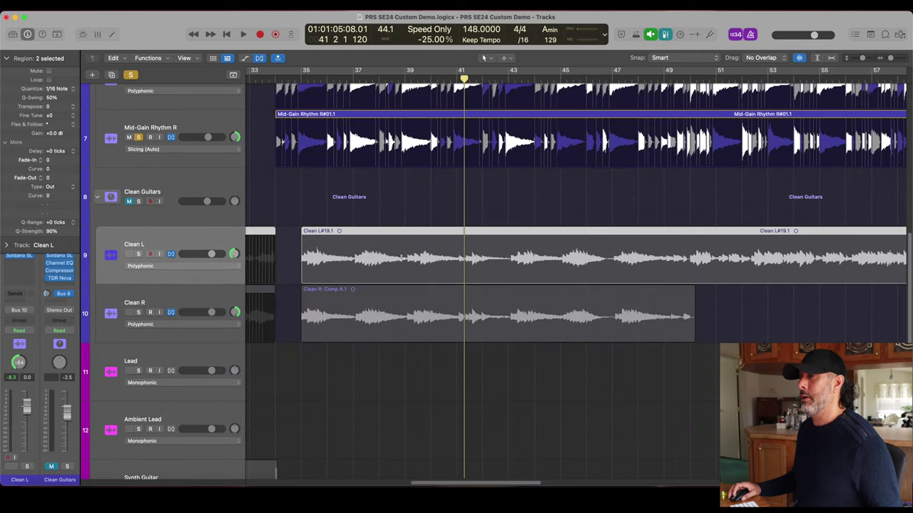
click(137, 254)
click(138, 312)
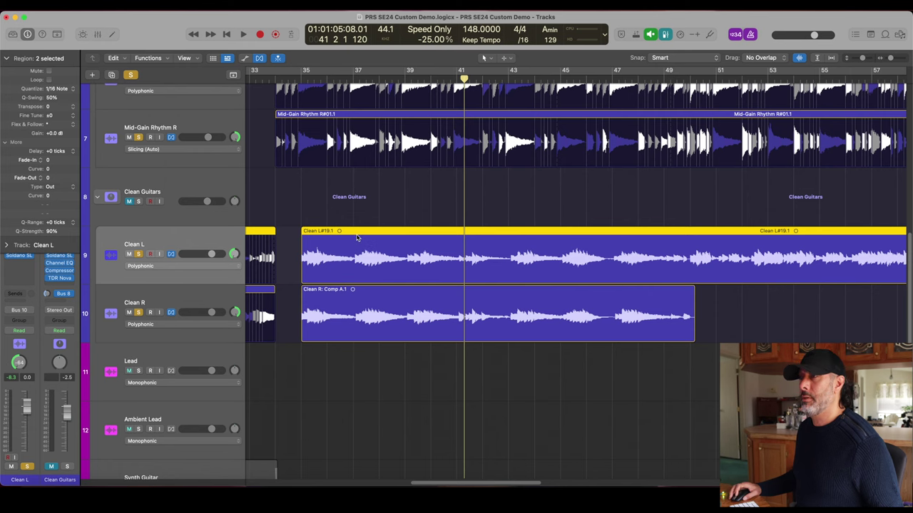
scroll(166, 249, up, 3)
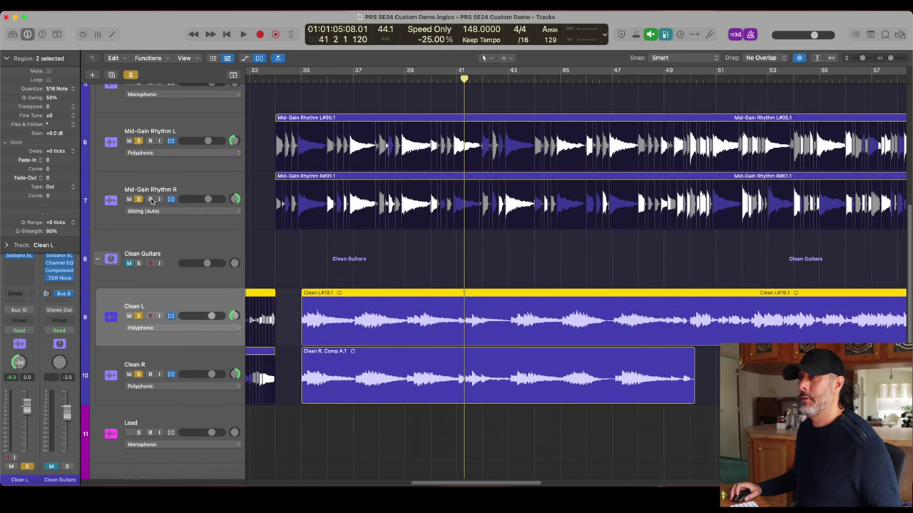
scroll(166, 249, down, 7)
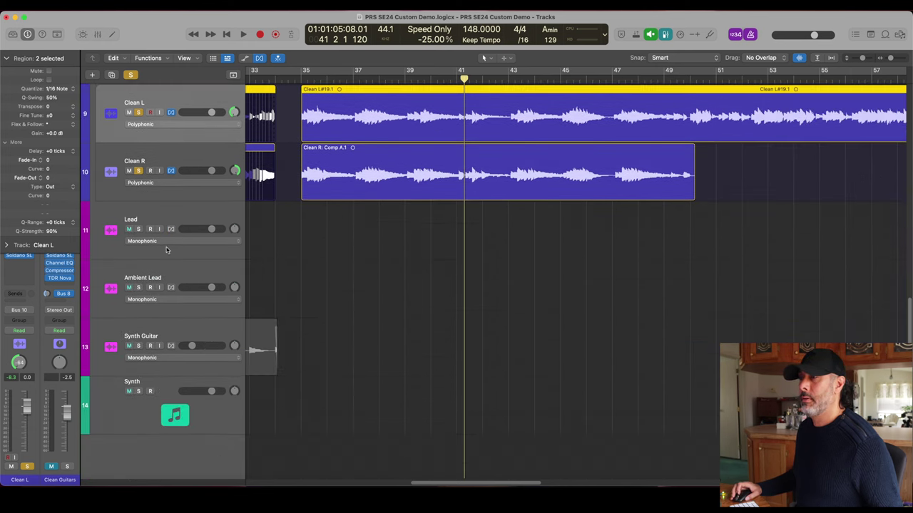
click(185, 160)
click(211, 107)
scroll(209, 111, up, 3)
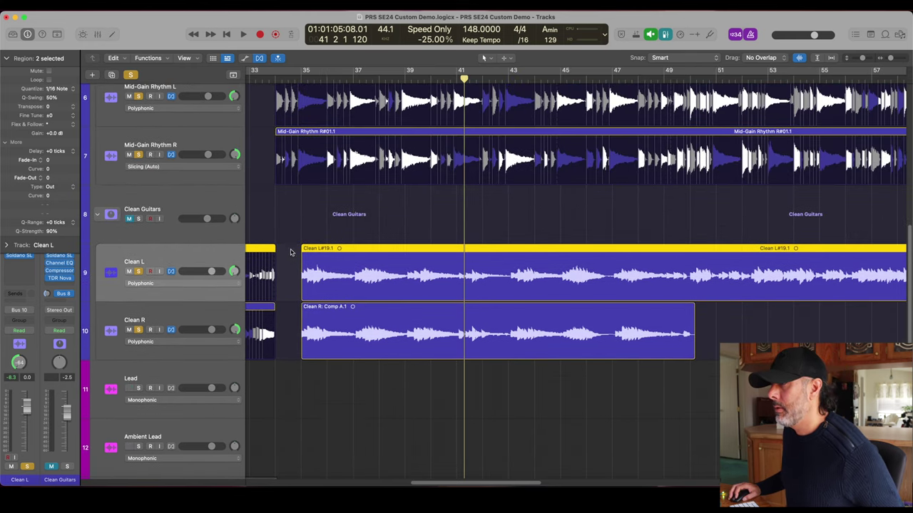
- Quantize the Clean L region and both Clean R regions to 1/8 Note
click(49, 90)
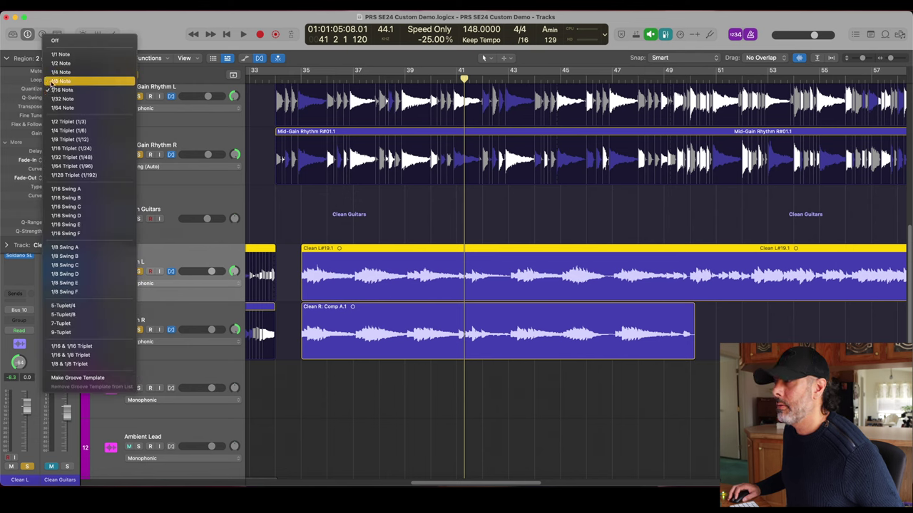
click(52, 81)
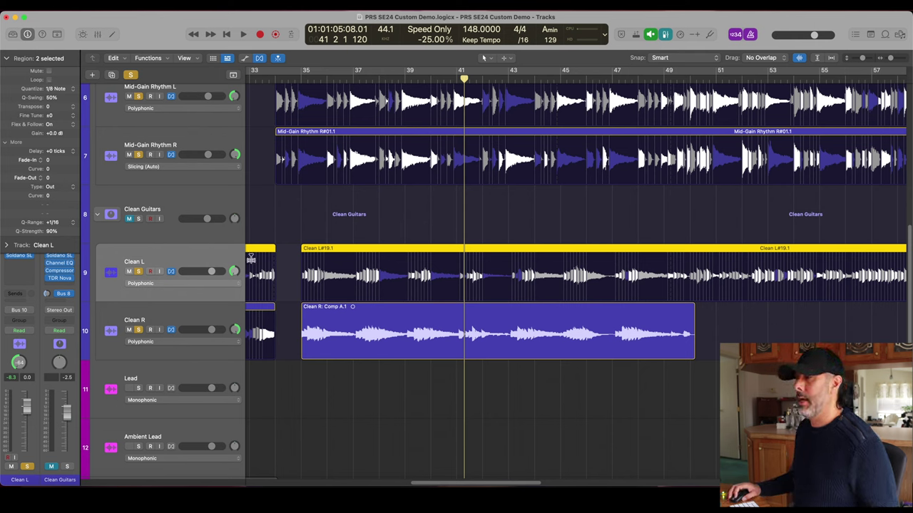
click(360, 309)
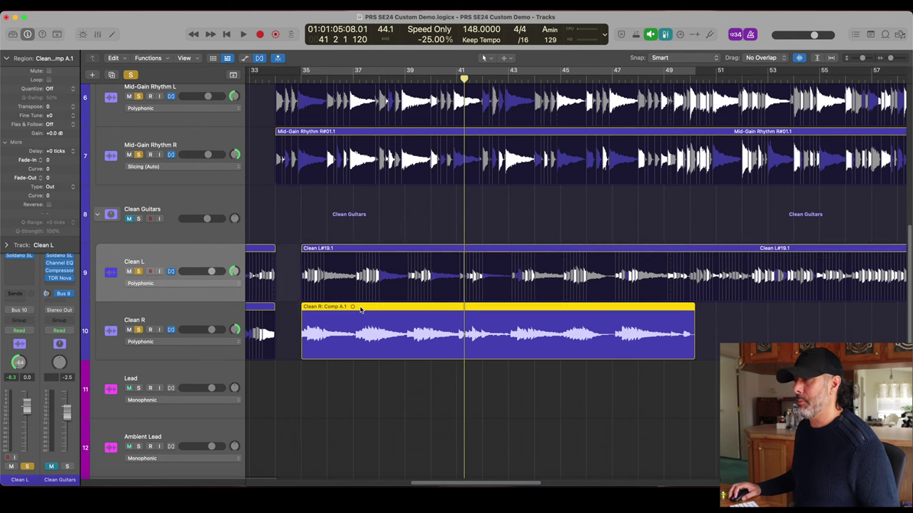
click(172, 320)
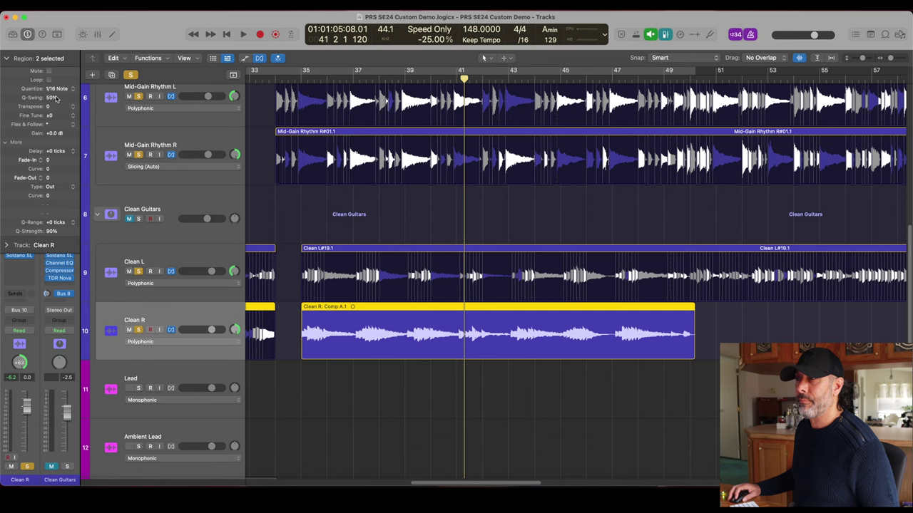
click(55, 90)
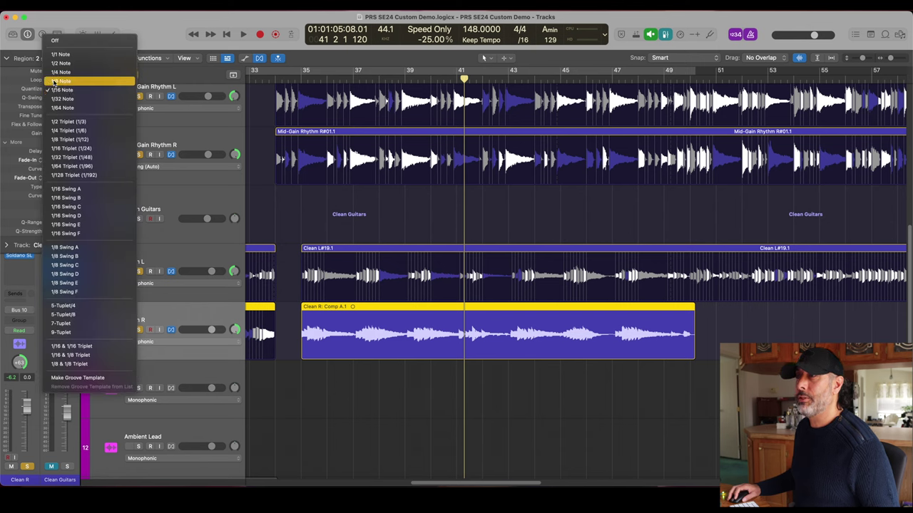
click(54, 82)
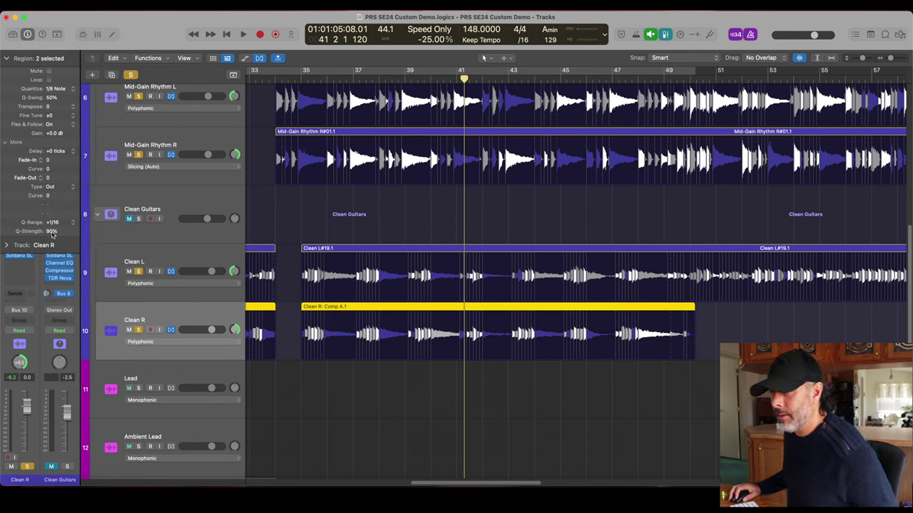
- Lower Clean L's Q-Strength from 90% to 88%, then select the Clean R region
click(174, 254)
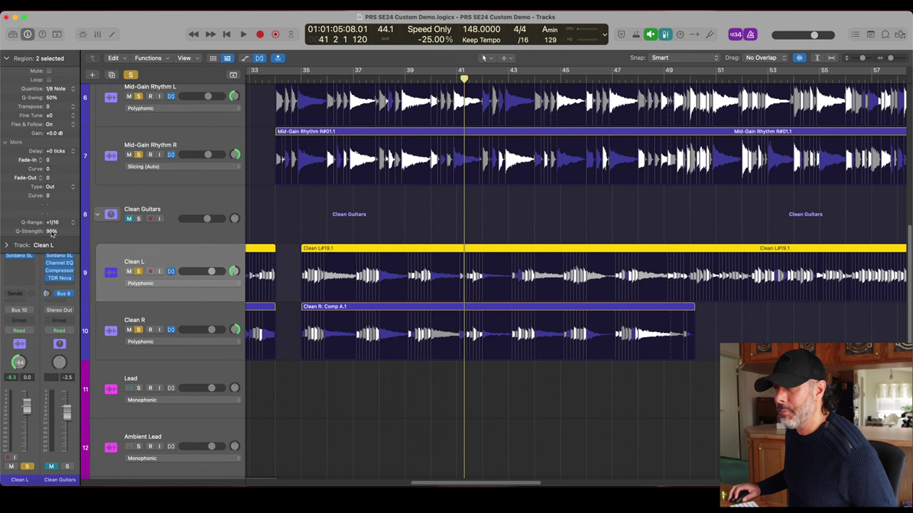
mouse_move(52, 232)
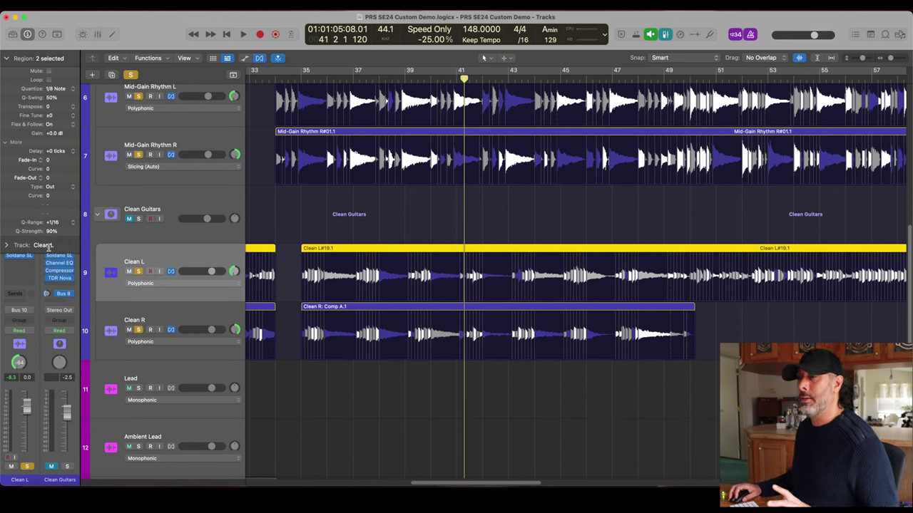
drag(51, 231, 52, 234)
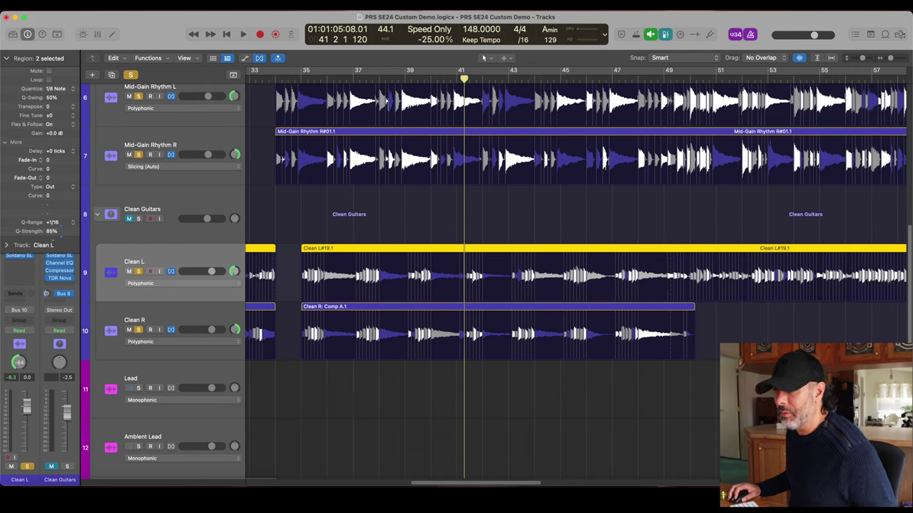
click(172, 317)
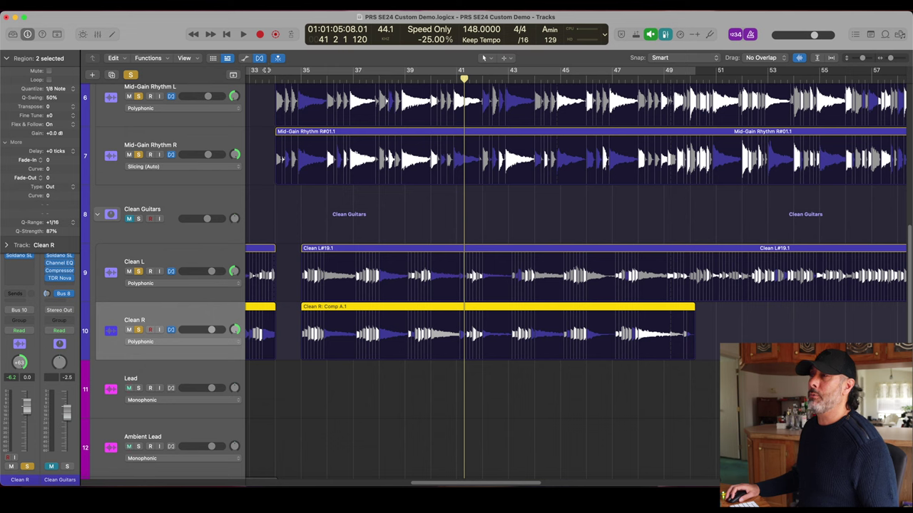
- Audition the clean guitar pair from bar 33 to about bar 47, then zoom in horizontally
click(269, 78)
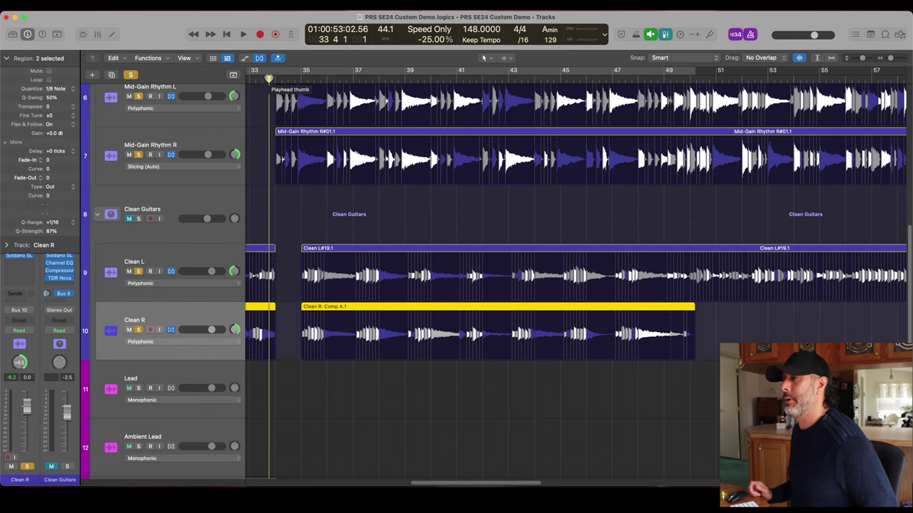
key(space)
scroll(128, 269, up, 2)
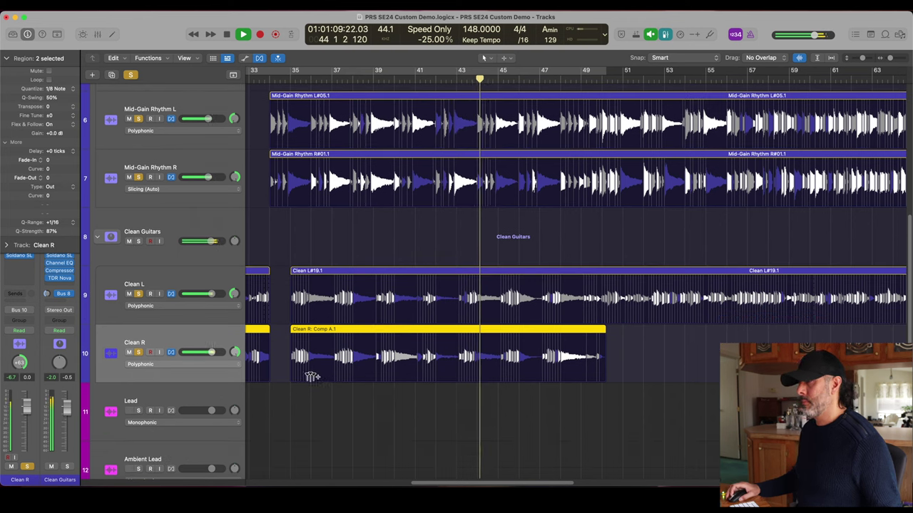
scroll(362, 370, down, 1)
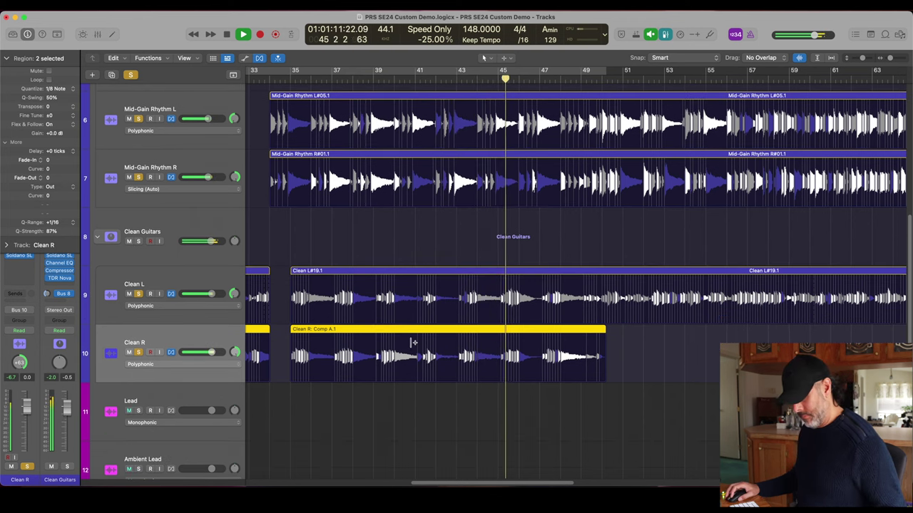
scroll(403, 342, up, 1)
scroll(403, 342, up, 3)
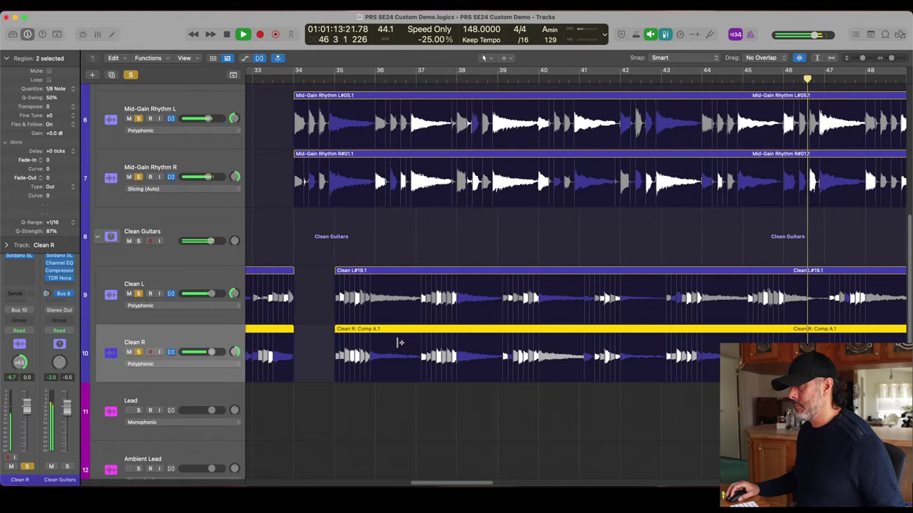
key(space)
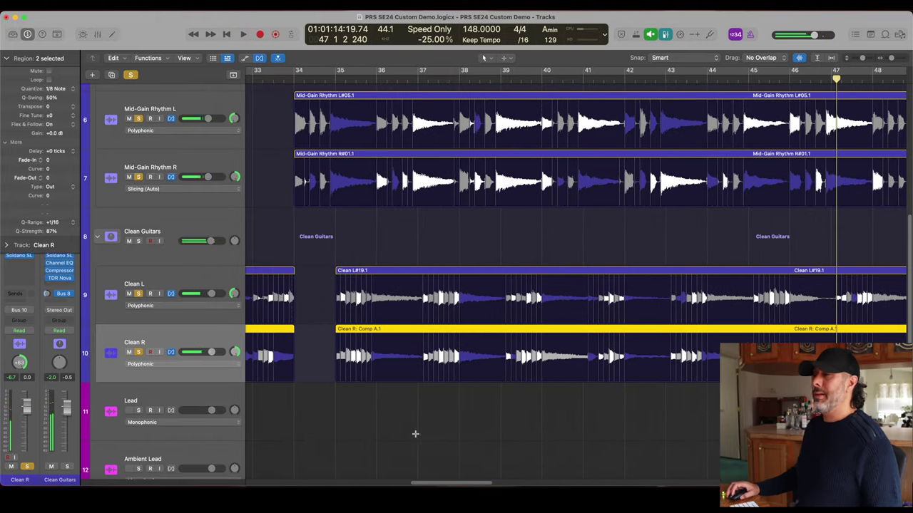
scroll(308, 246, down, 1)
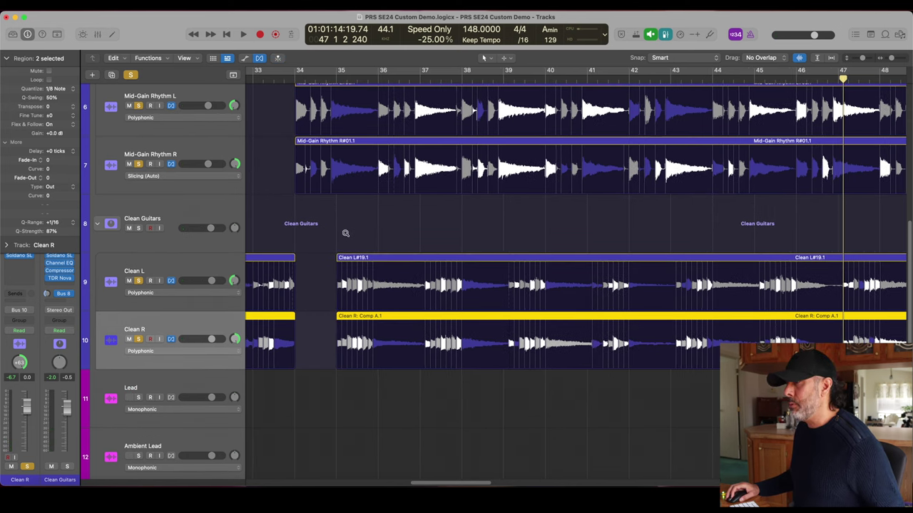
key(super+Right)
key(super+Right)
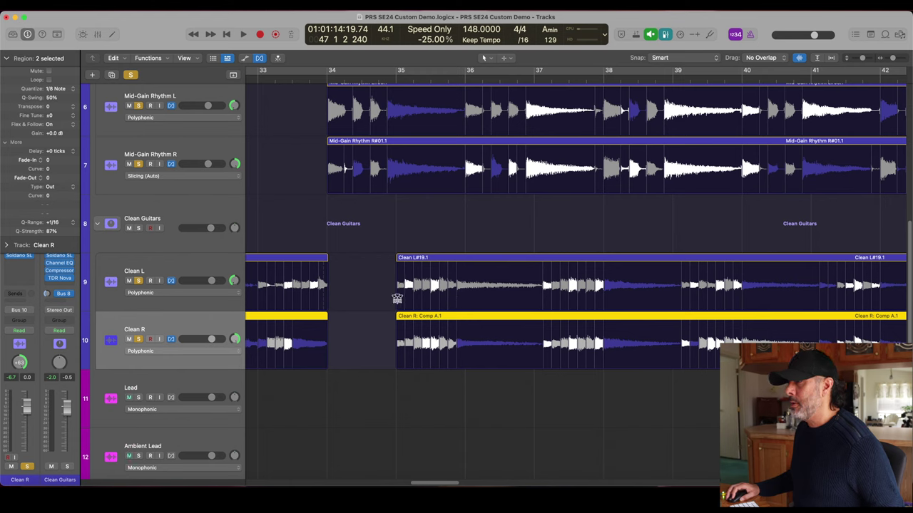